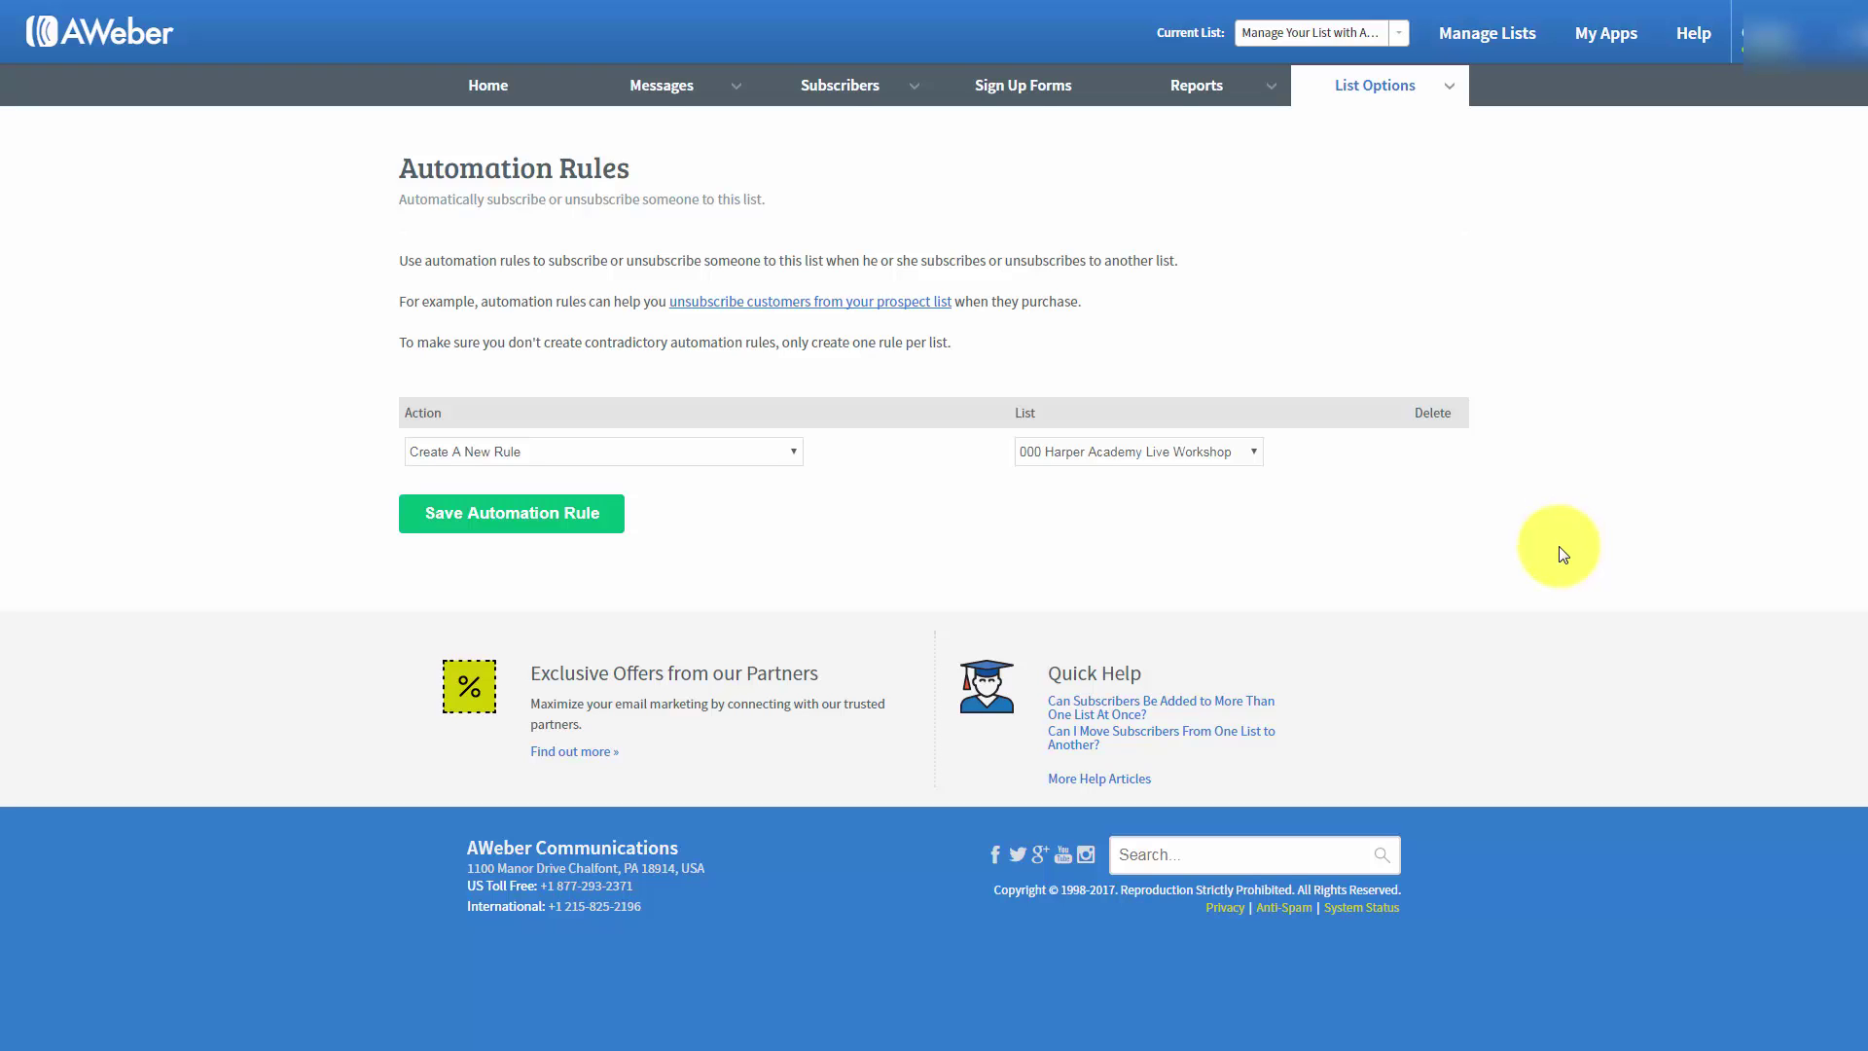
Open the Reports menu in AWeber's top navigation
click(1266, 99)
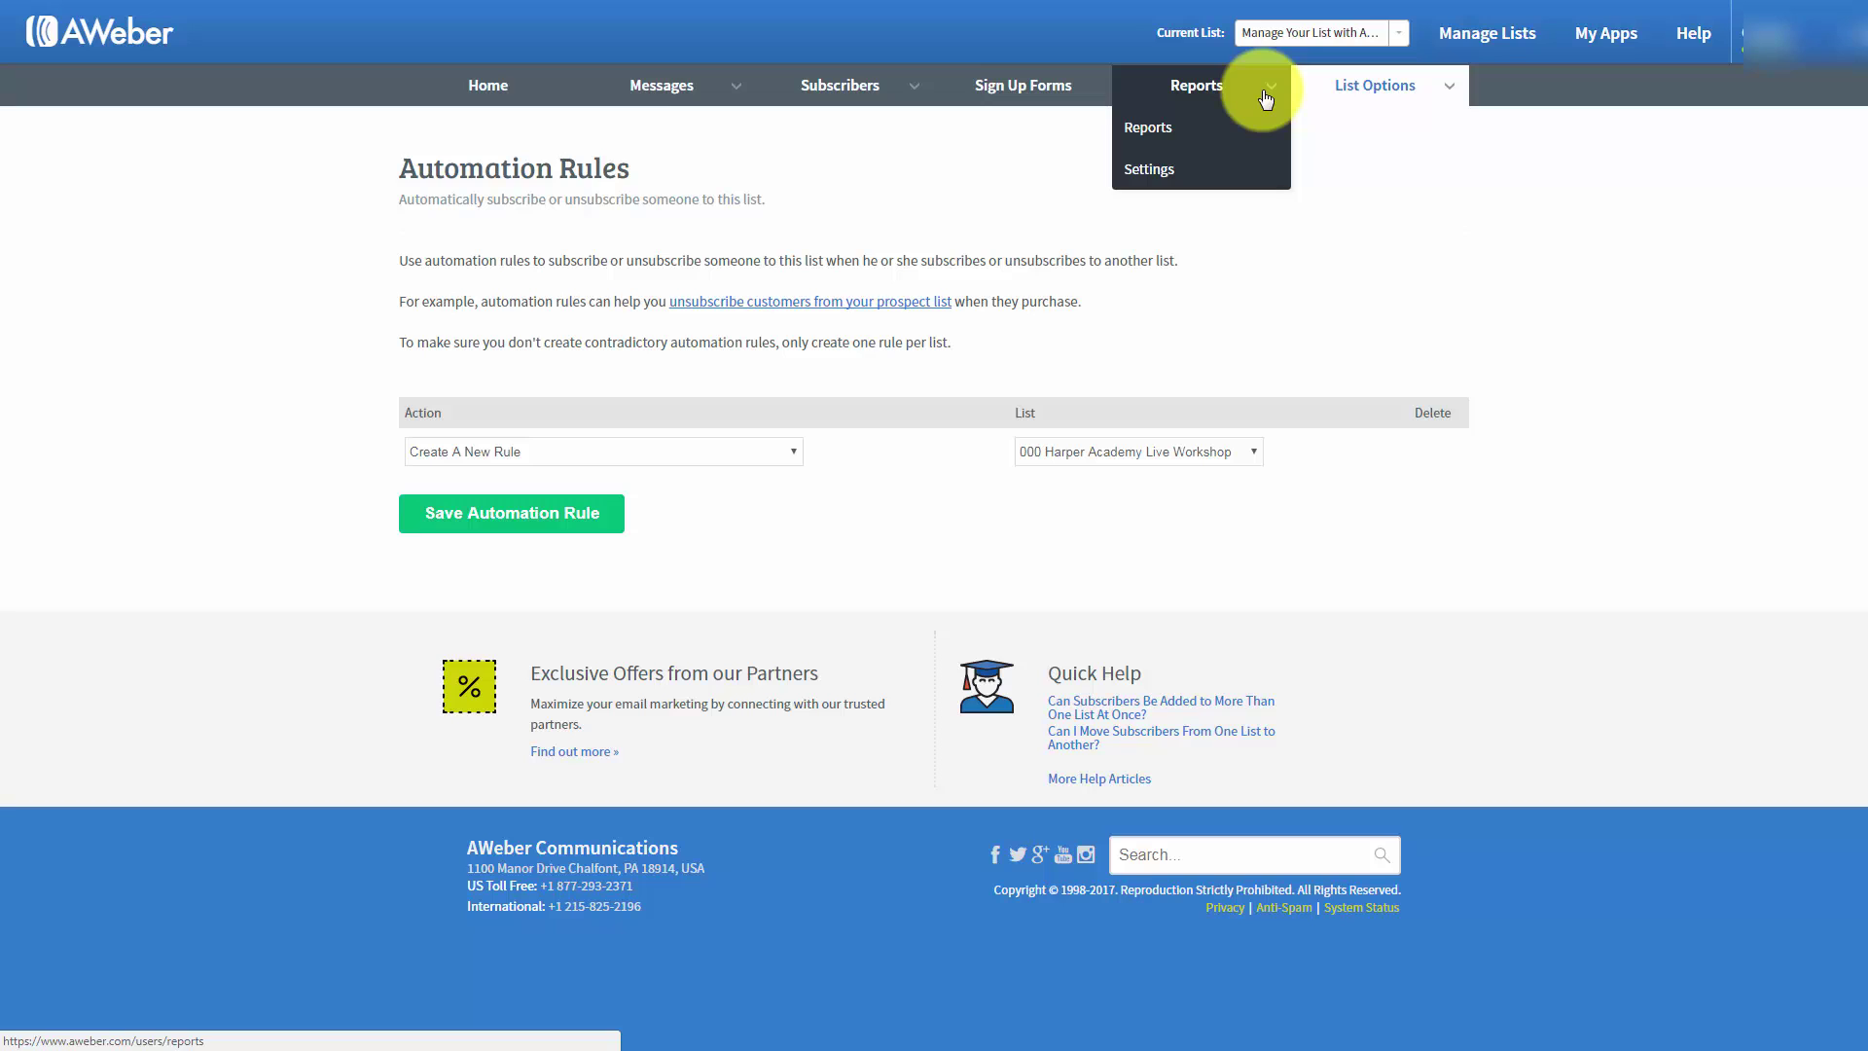
Go to Reports Settings and copy the full analytics tracking script from Step 1
click(1152, 172)
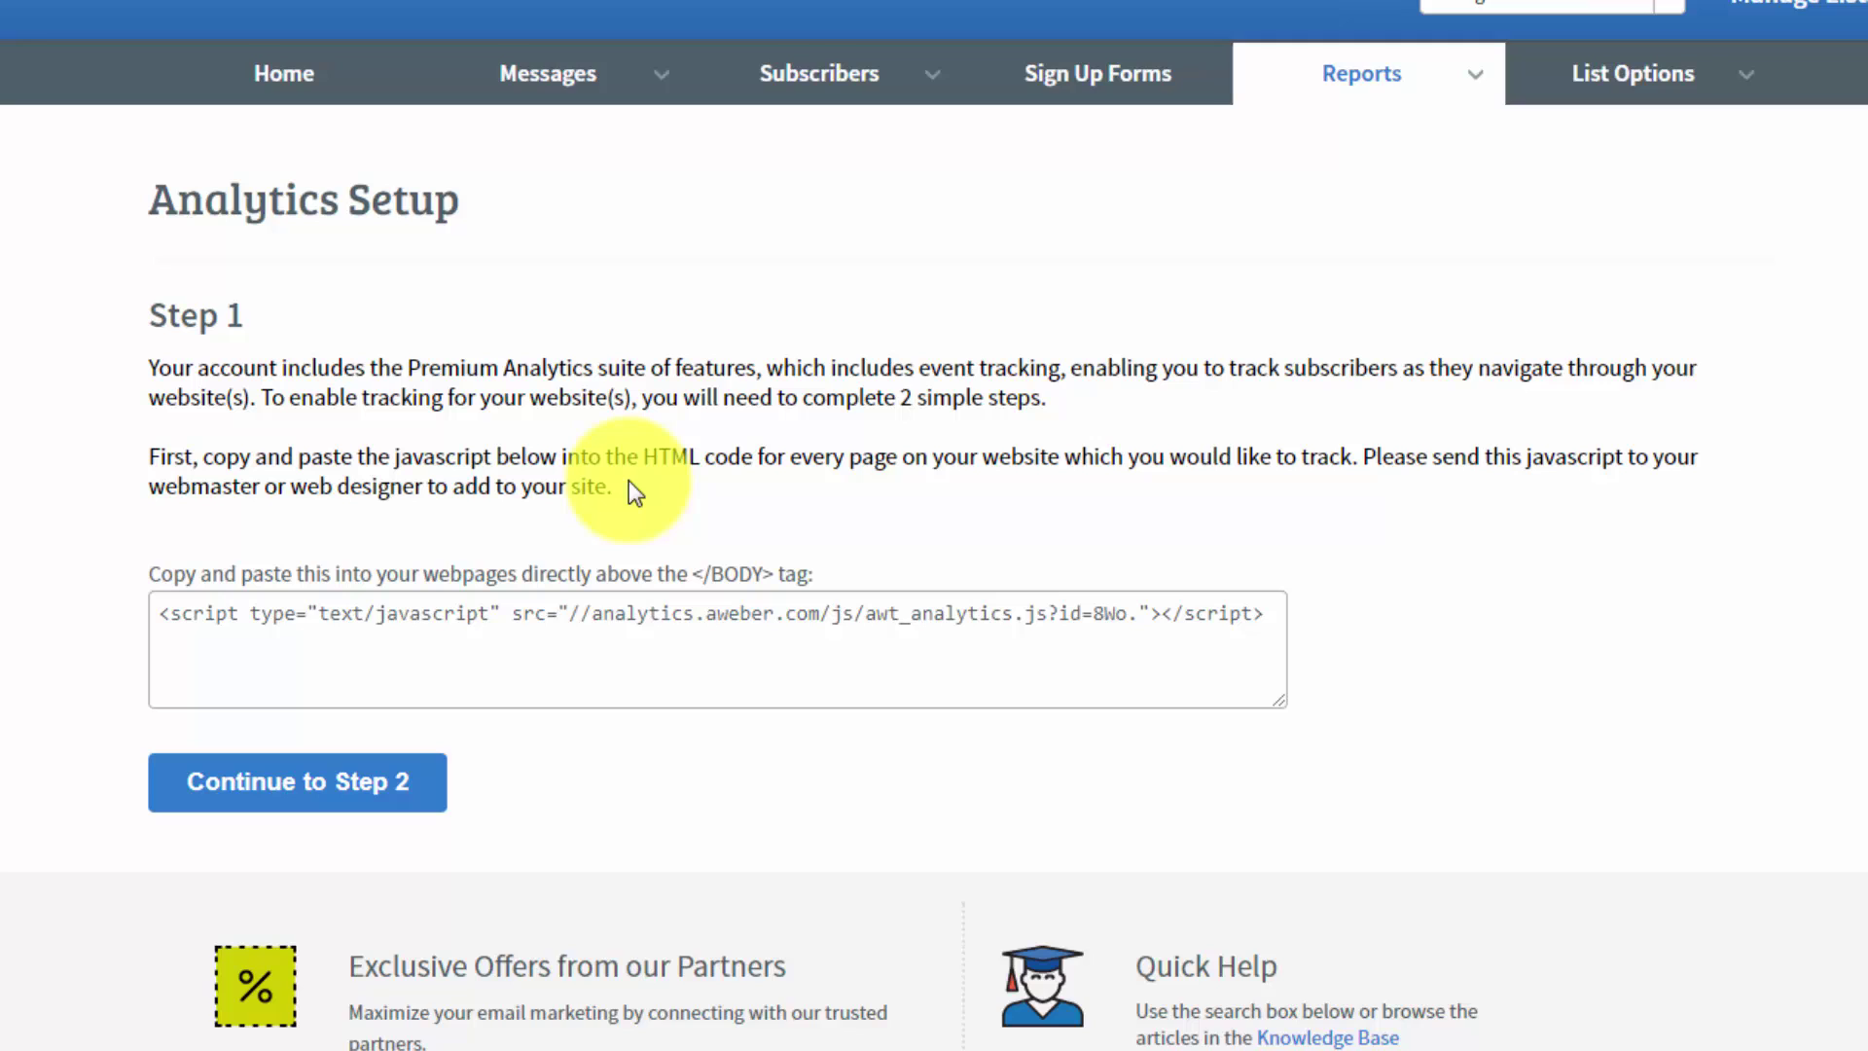
click(162, 614)
click(160, 614)
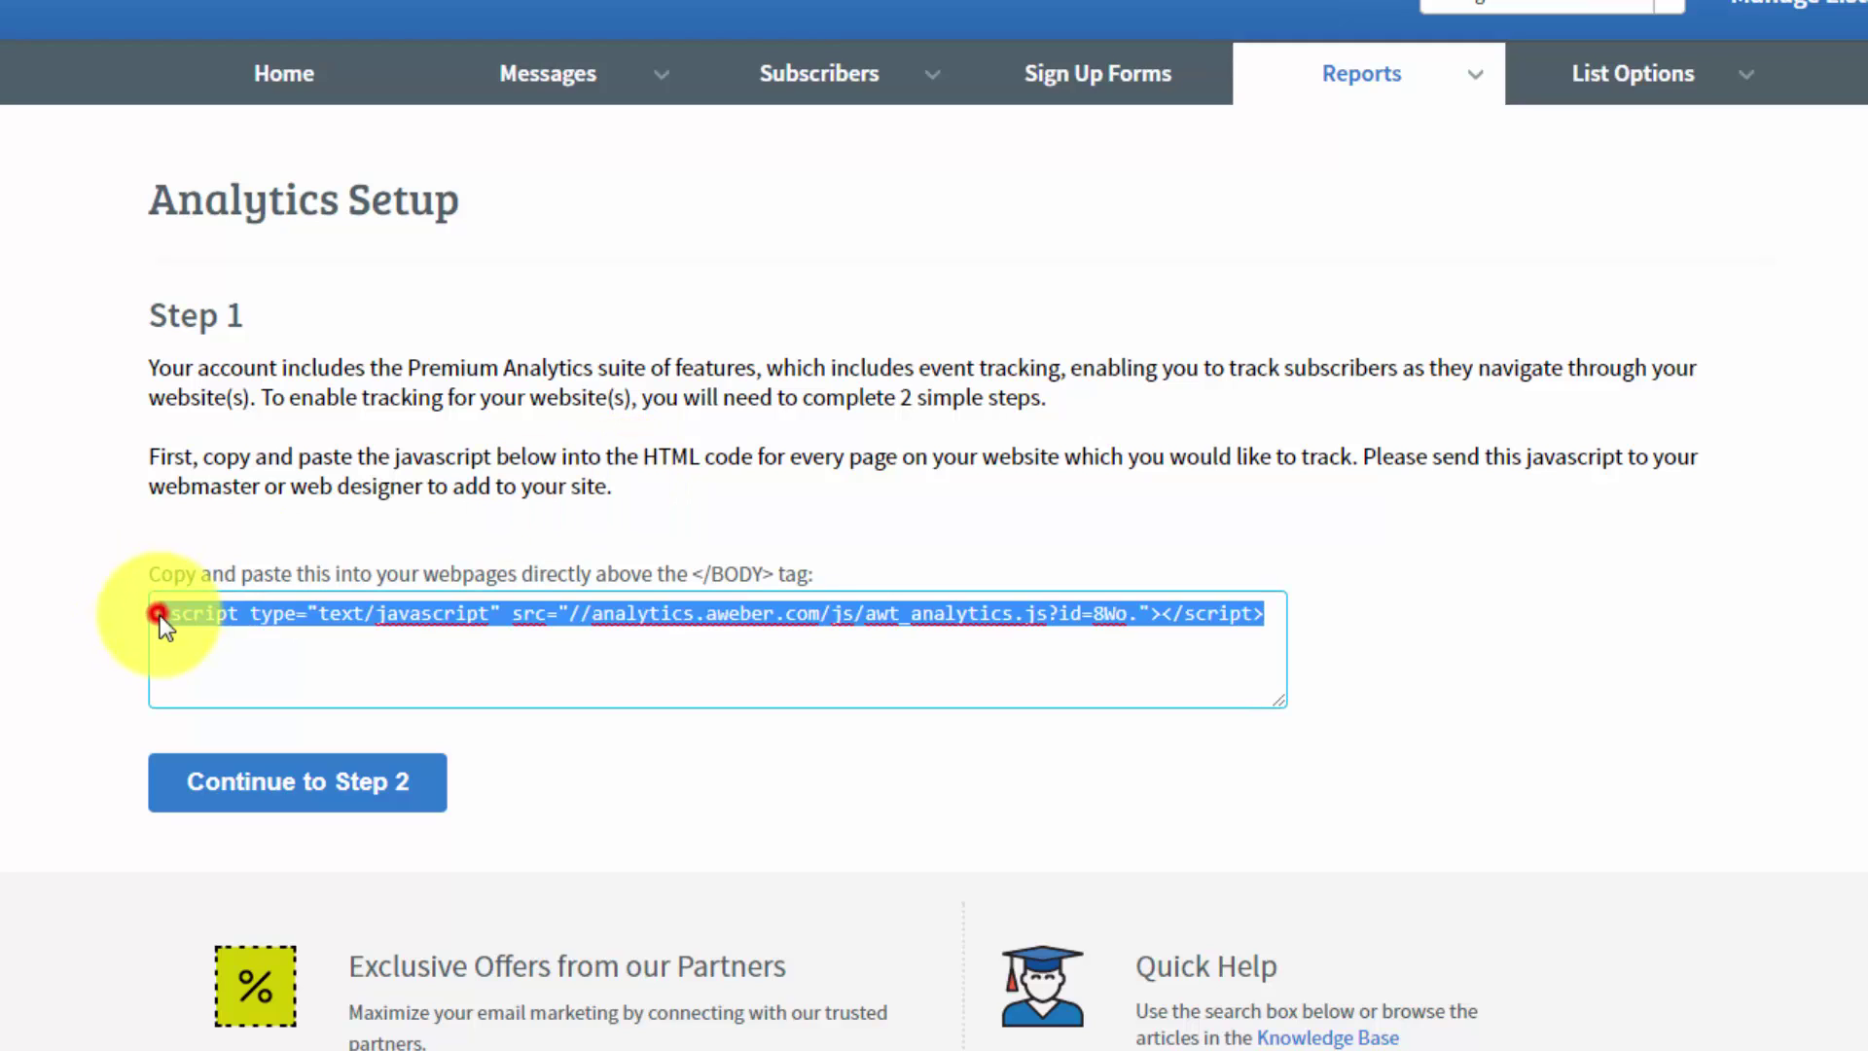
right_click(548, 609)
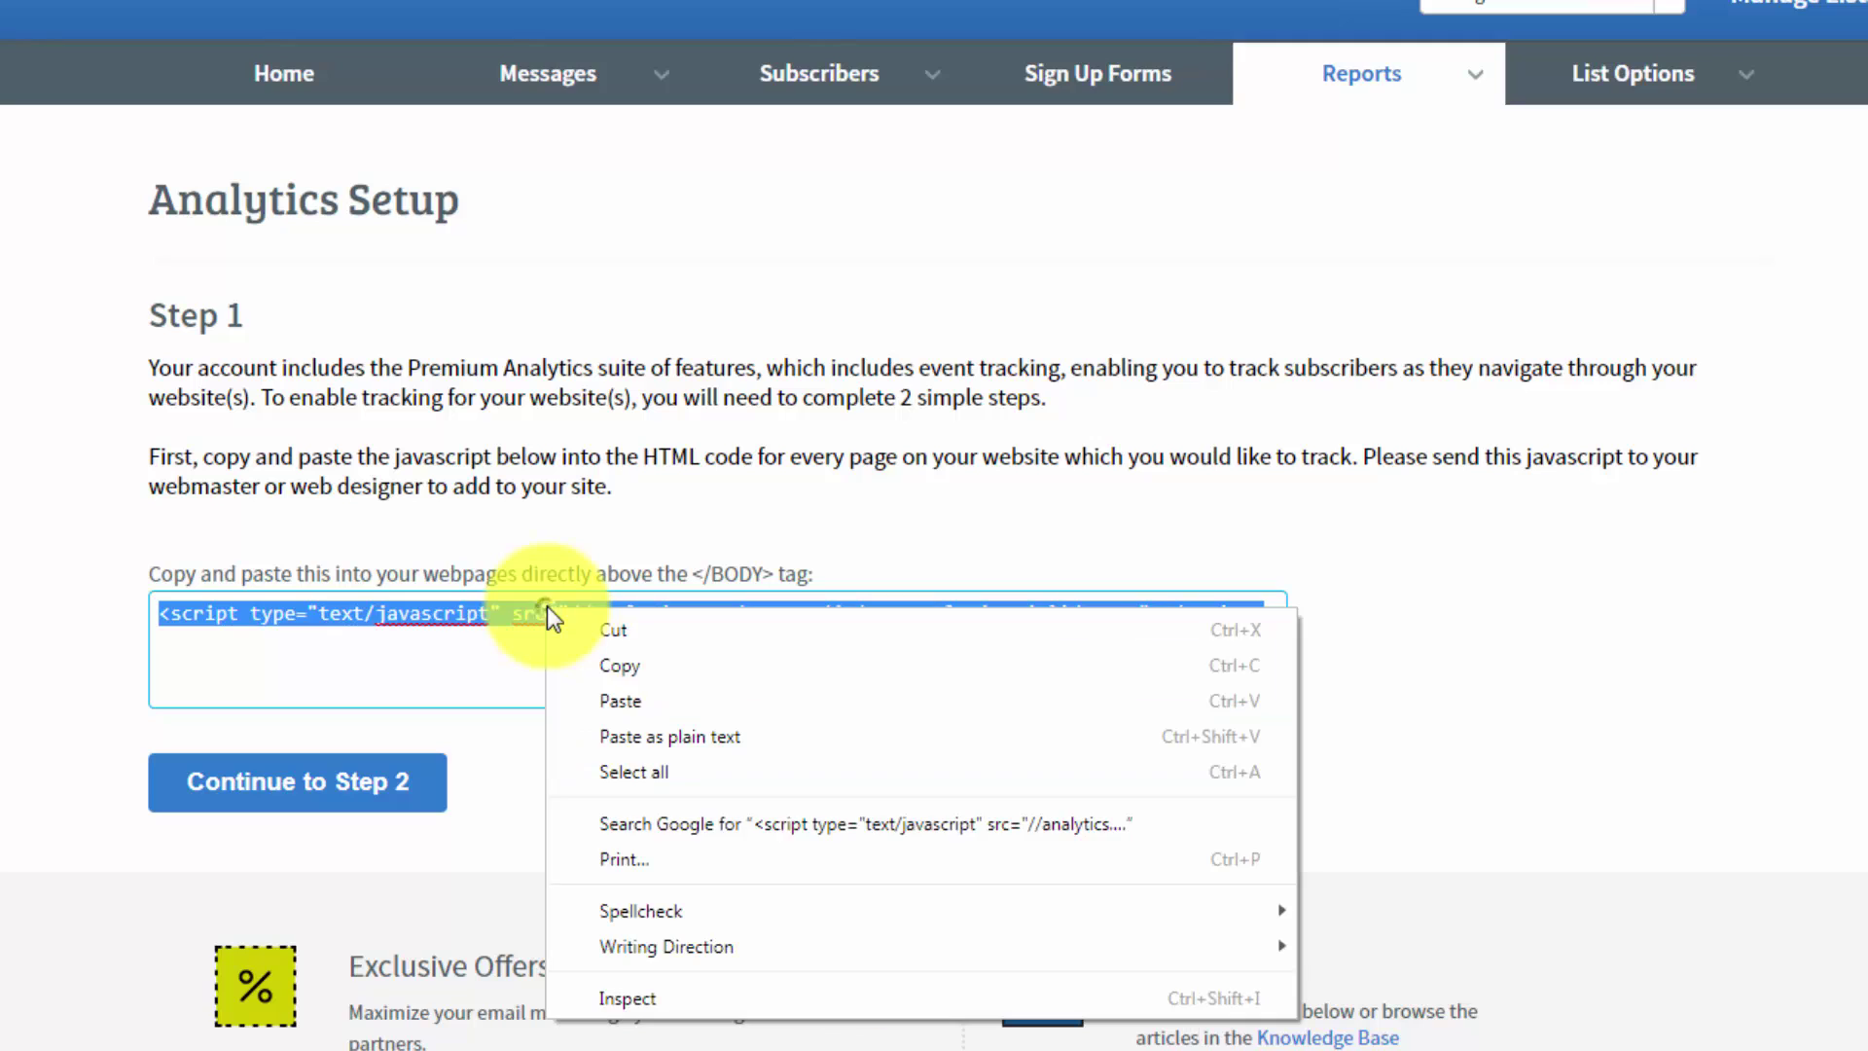
click(621, 658)
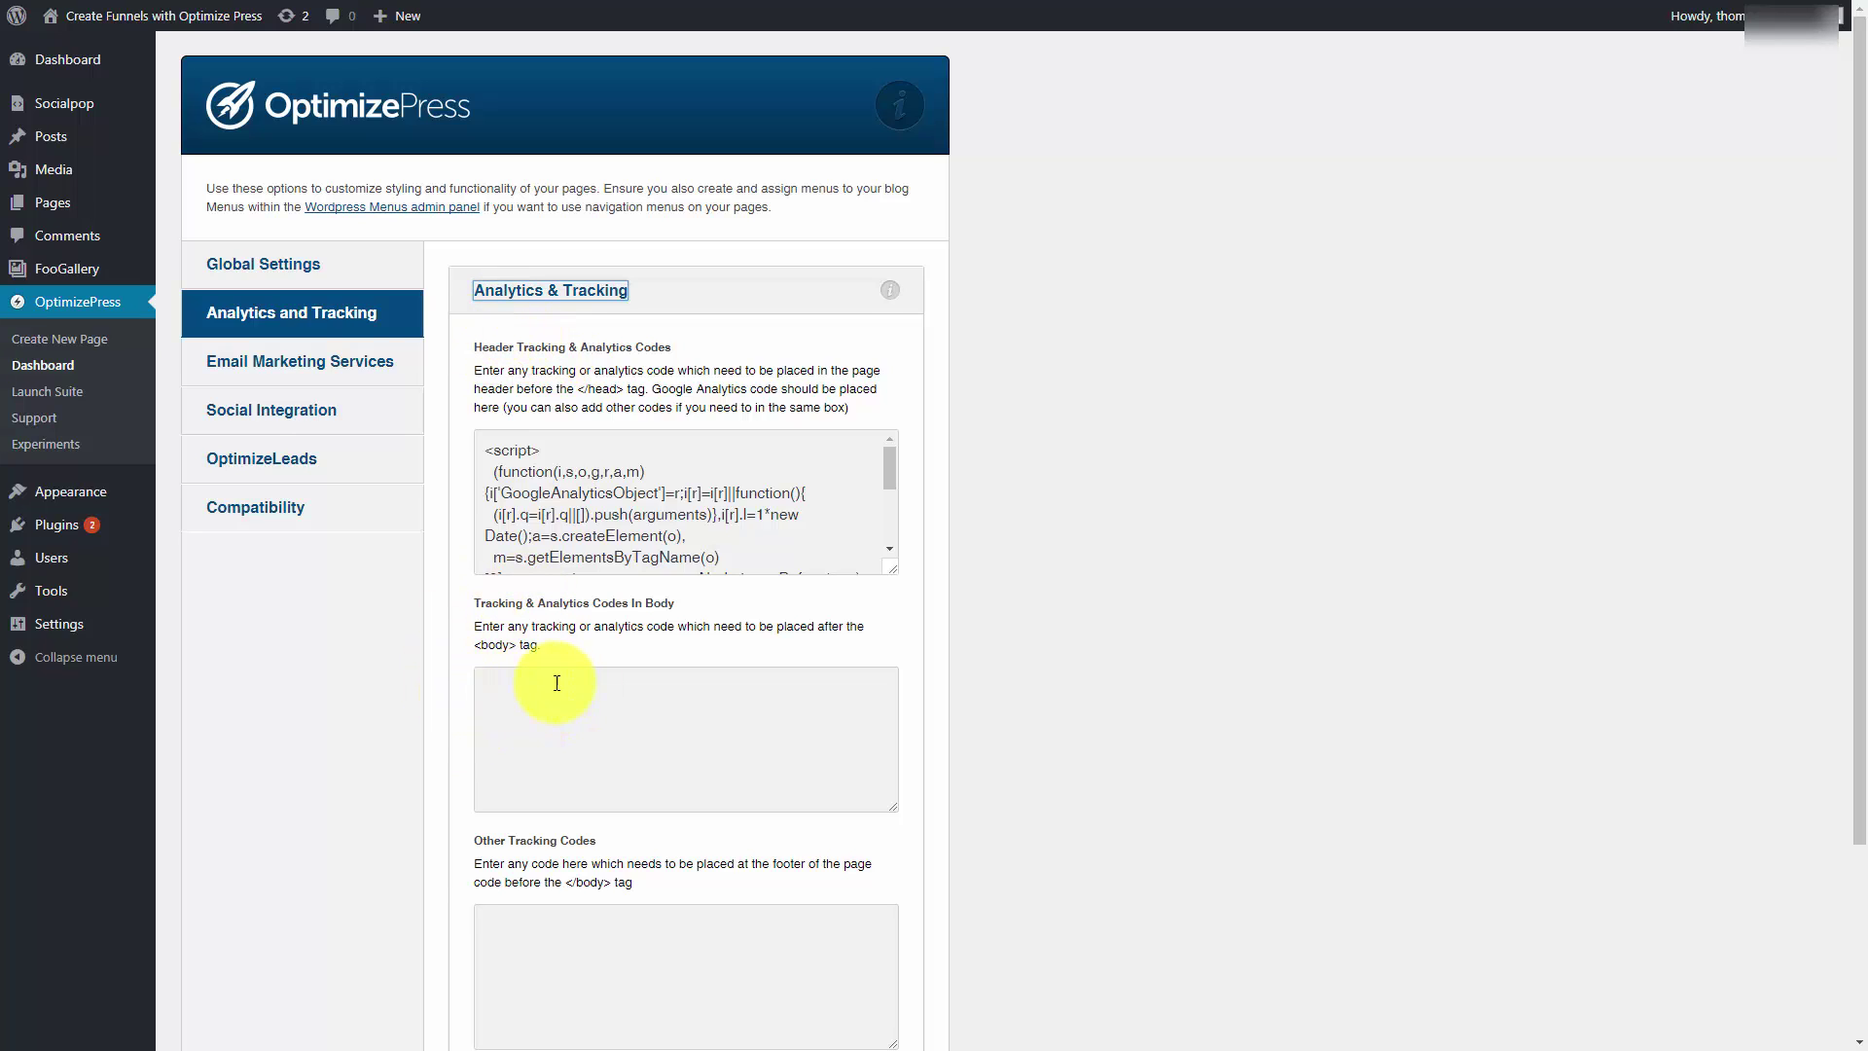
Paste the AWeber script into OptimizePress's body tracking codes and save the settings
click(494, 677)
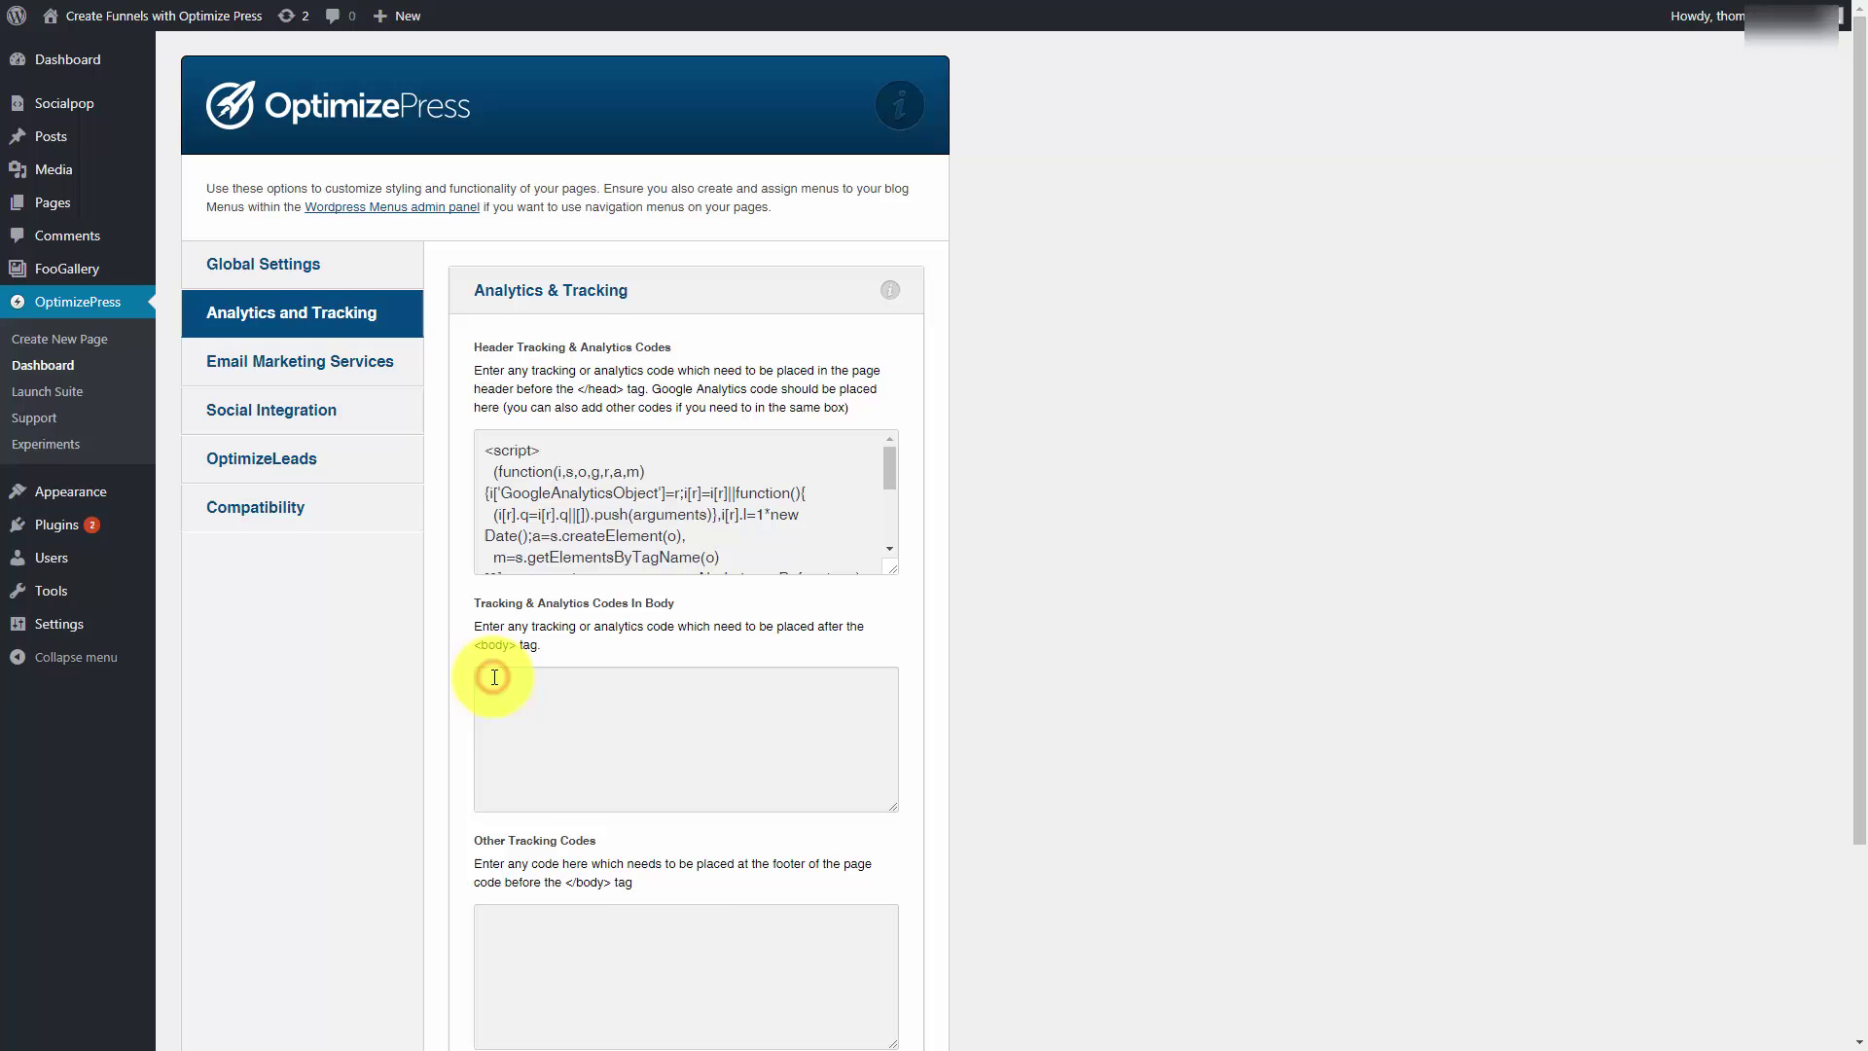
right_click(494, 678)
click(562, 800)
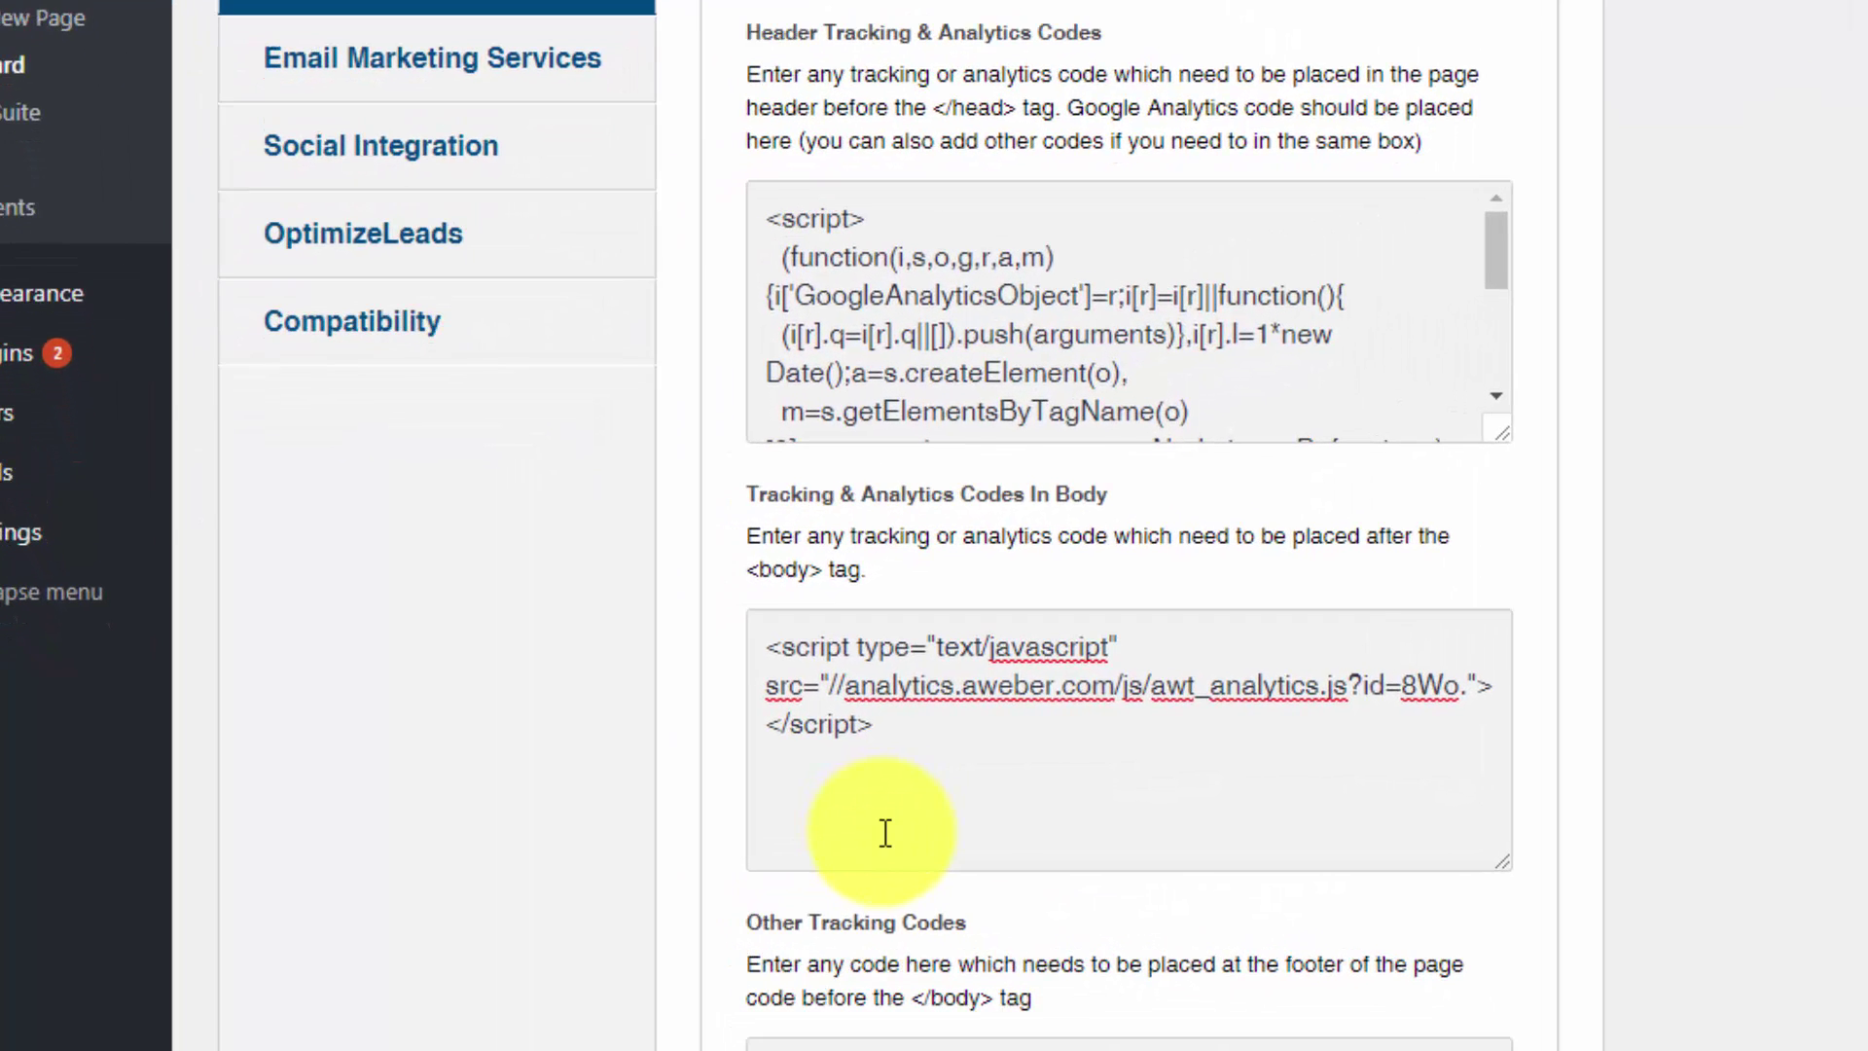
scroll(1120, 769, down, 5)
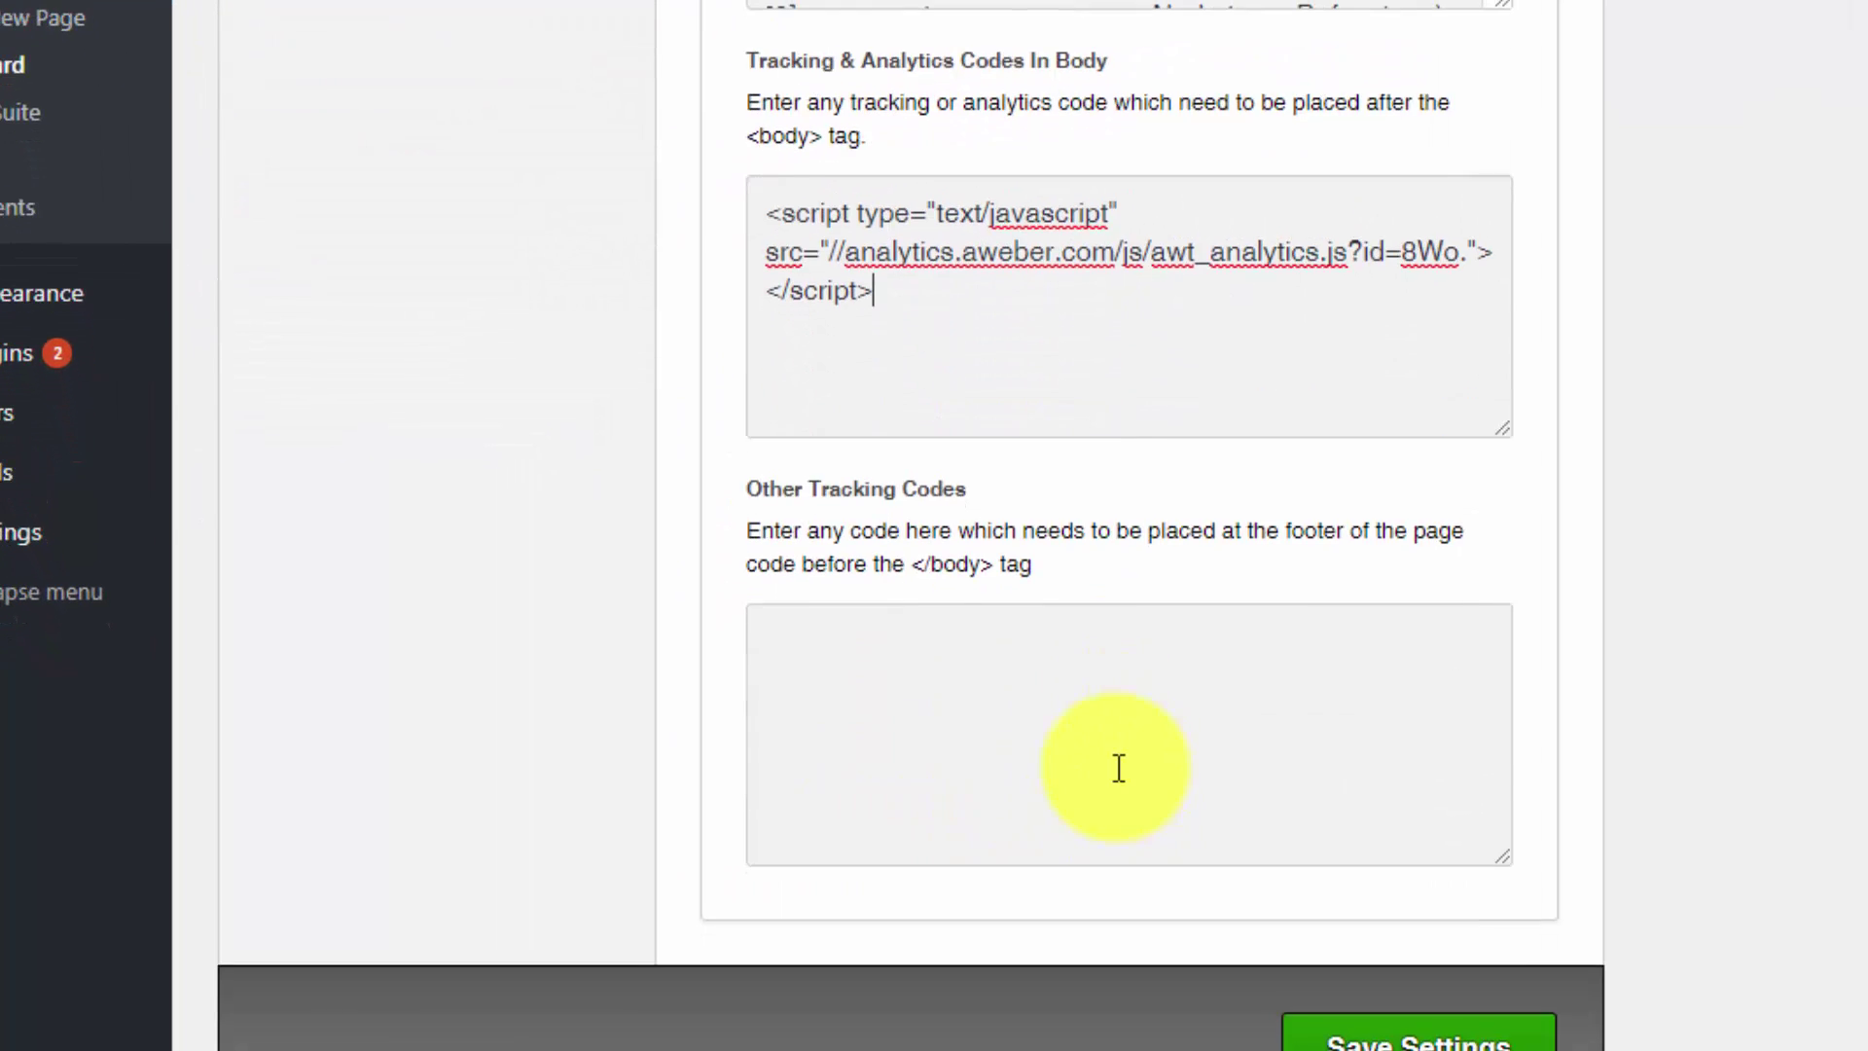
click(1372, 1034)
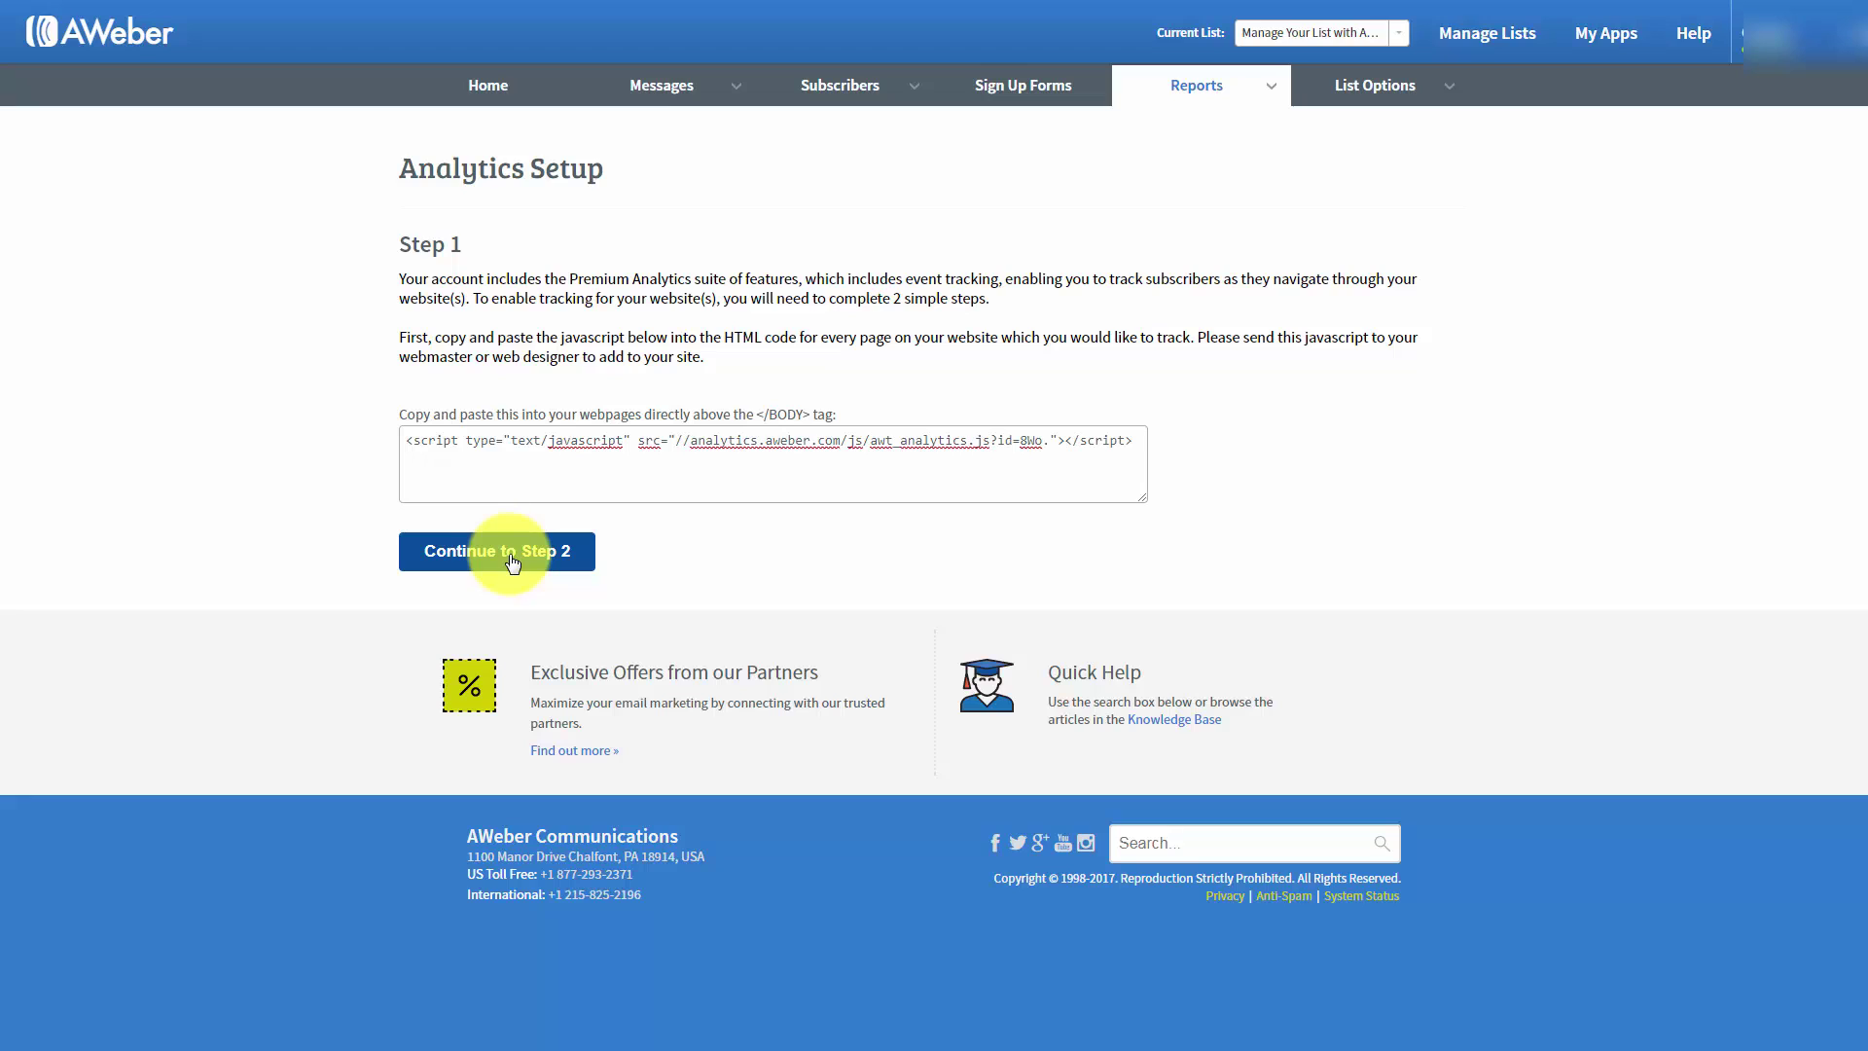
click(512, 562)
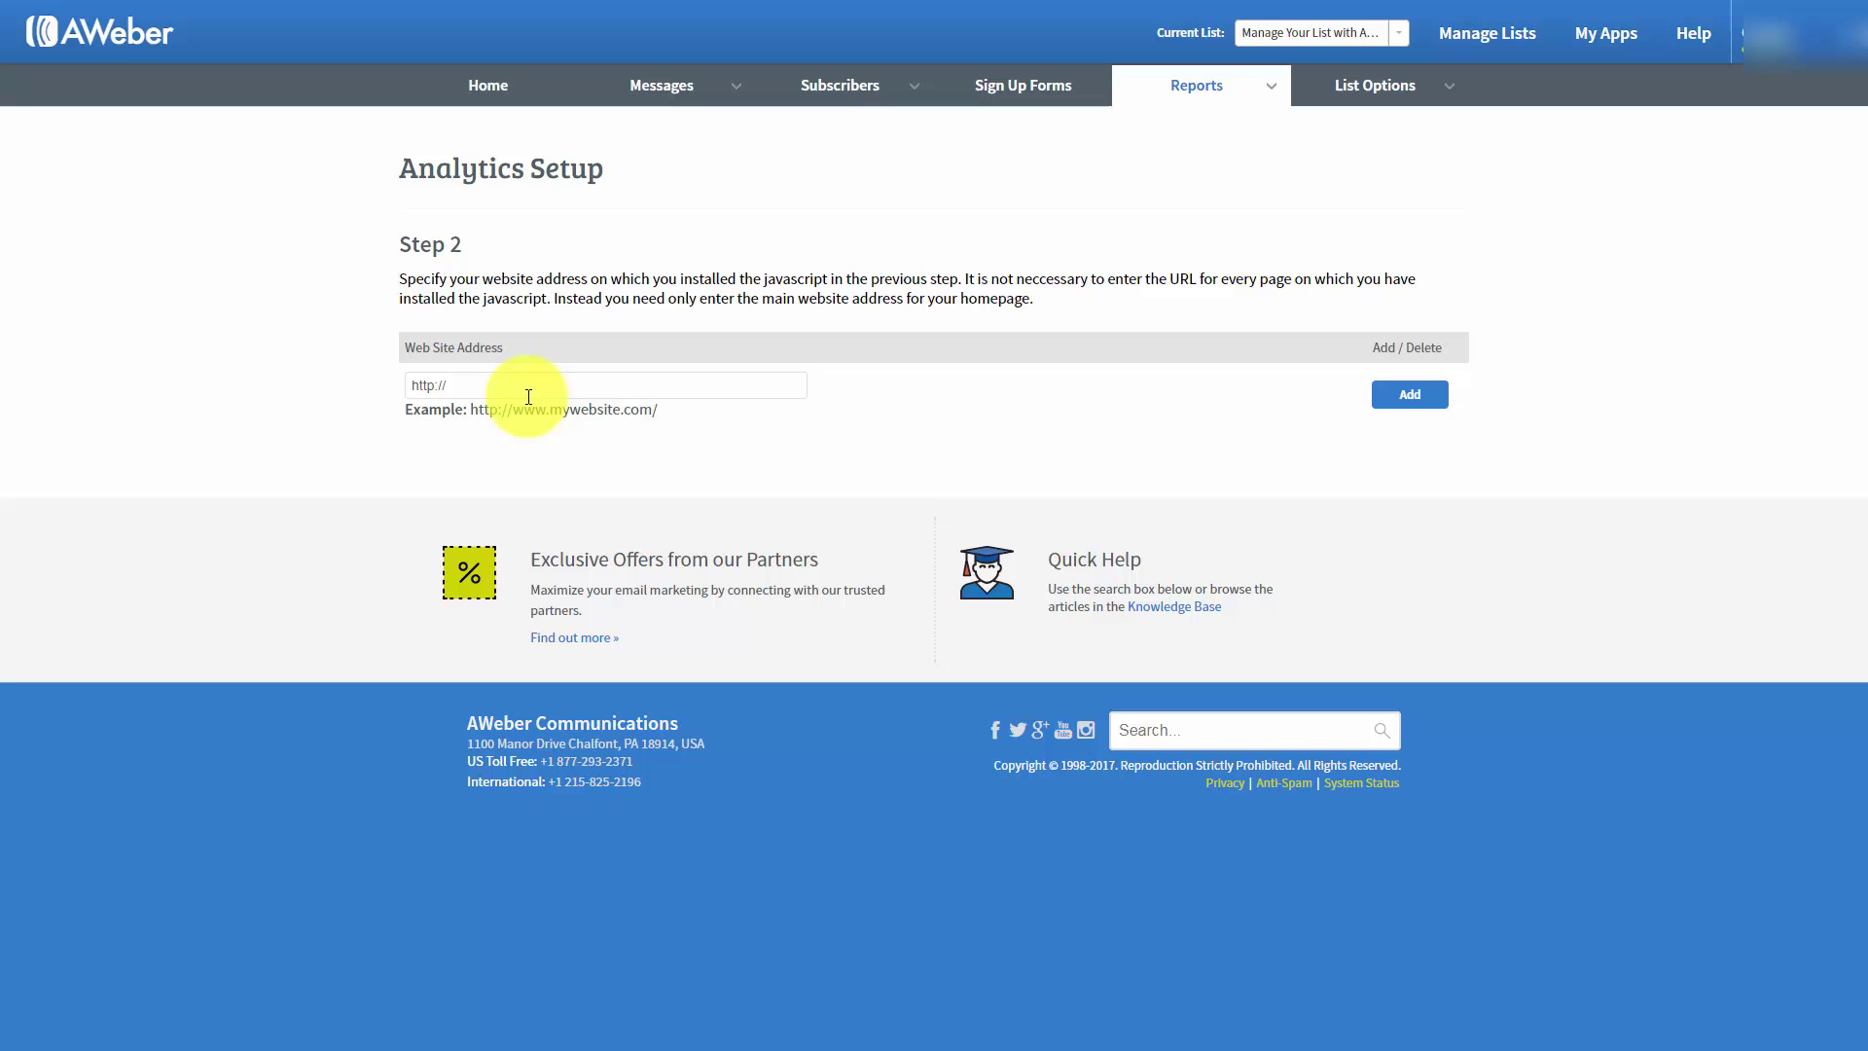
click(485, 383)
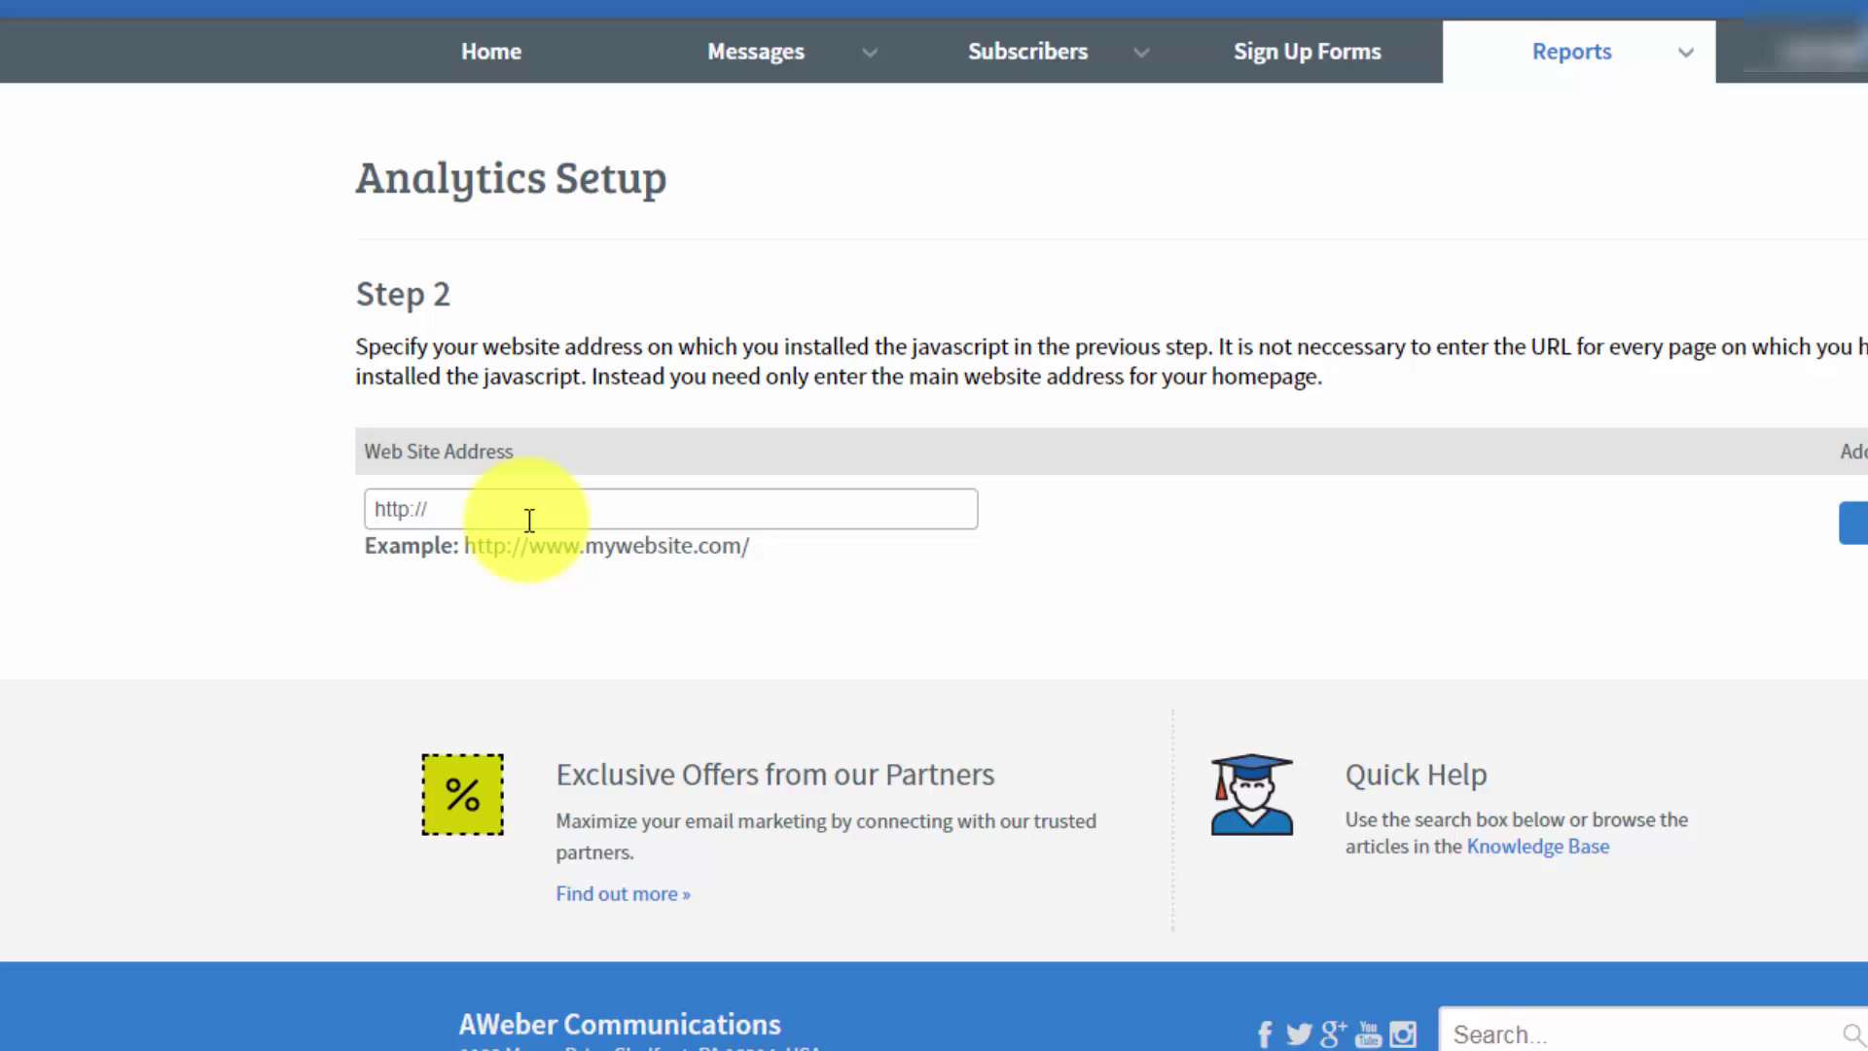
text(haon.biz/cfwop/)
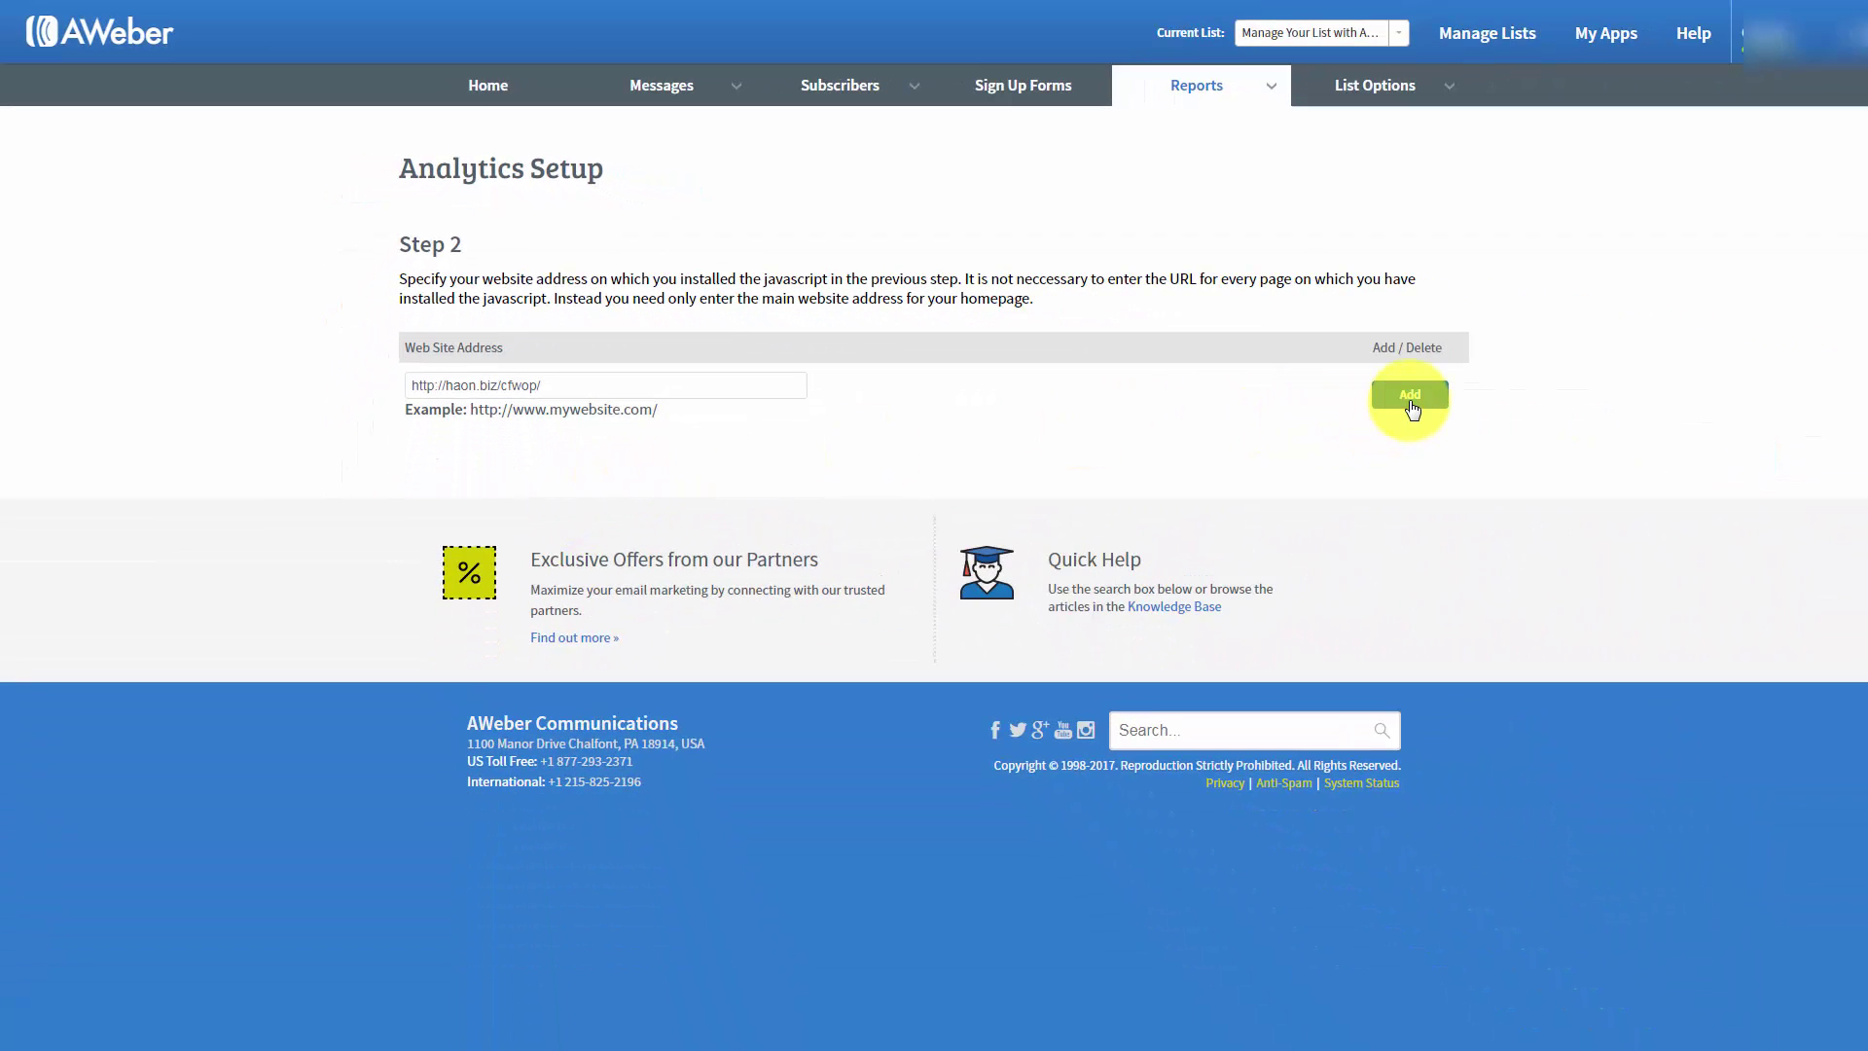
click(1412, 409)
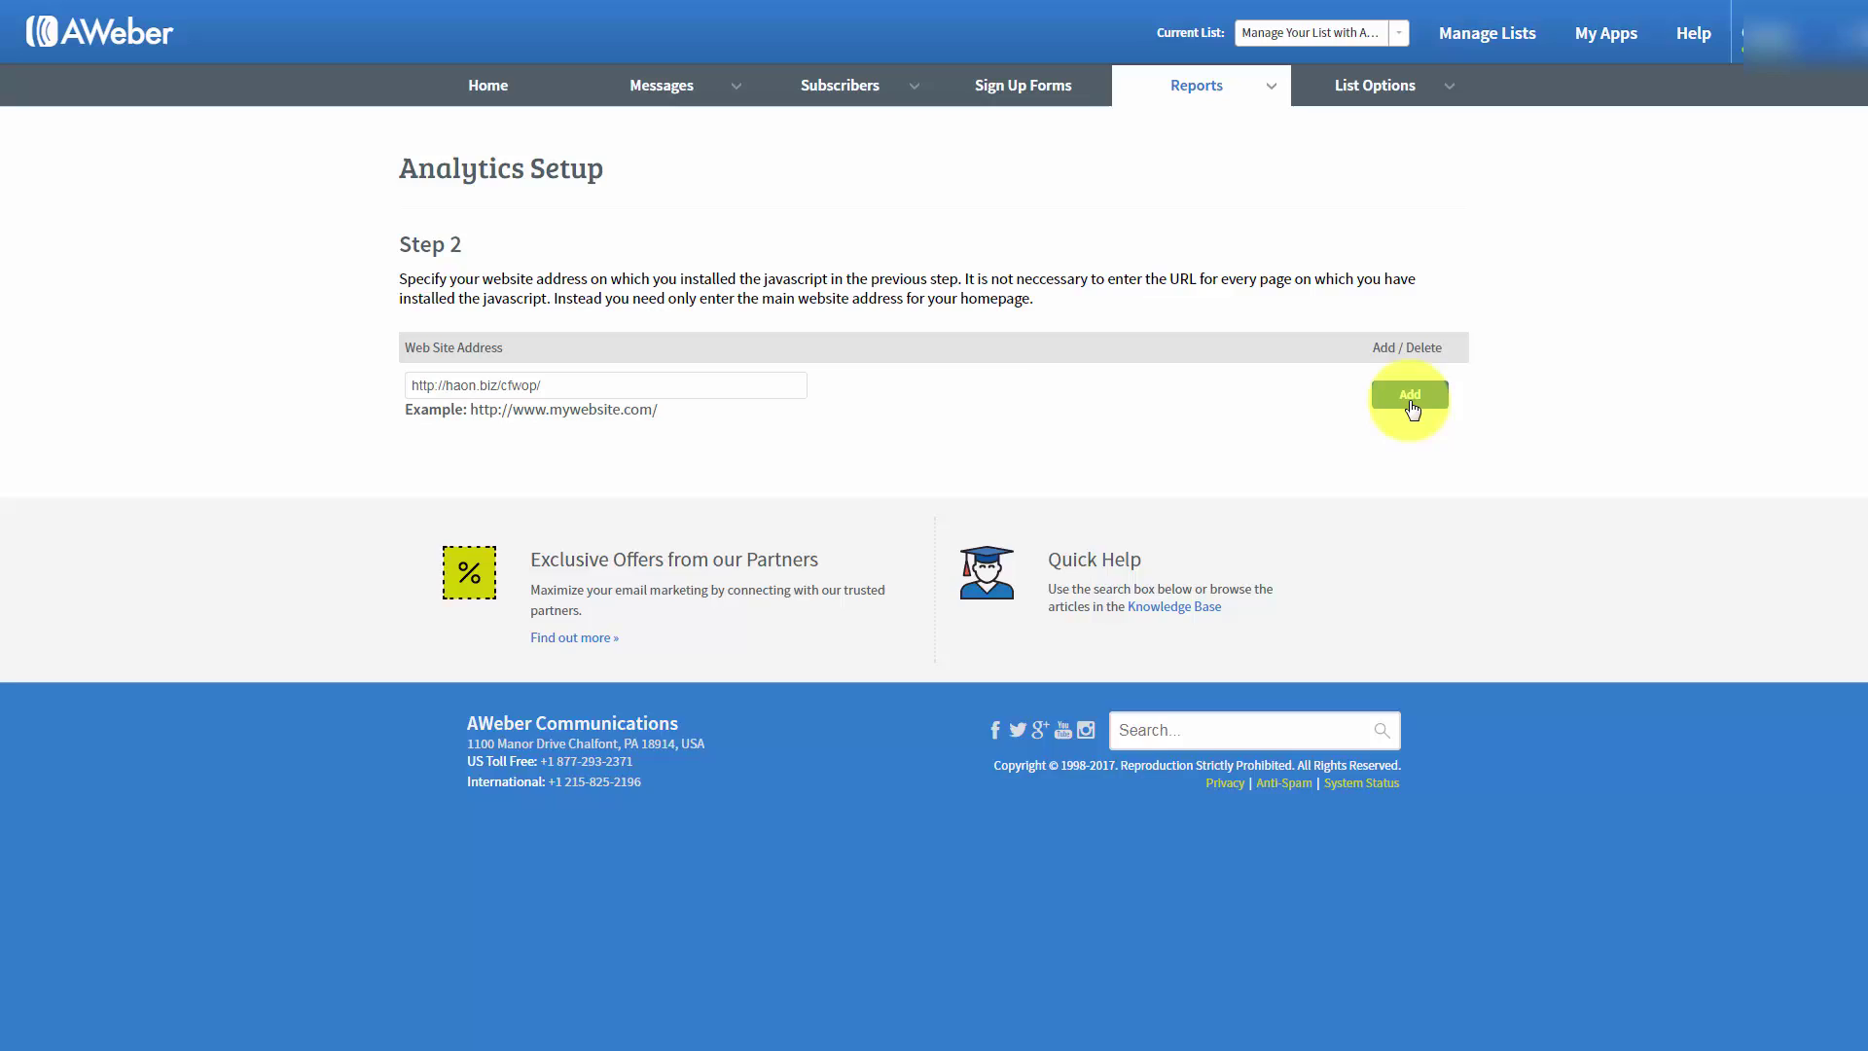
scroll(1409, 399, down, 1)
scroll(1401, 413, up, 1)
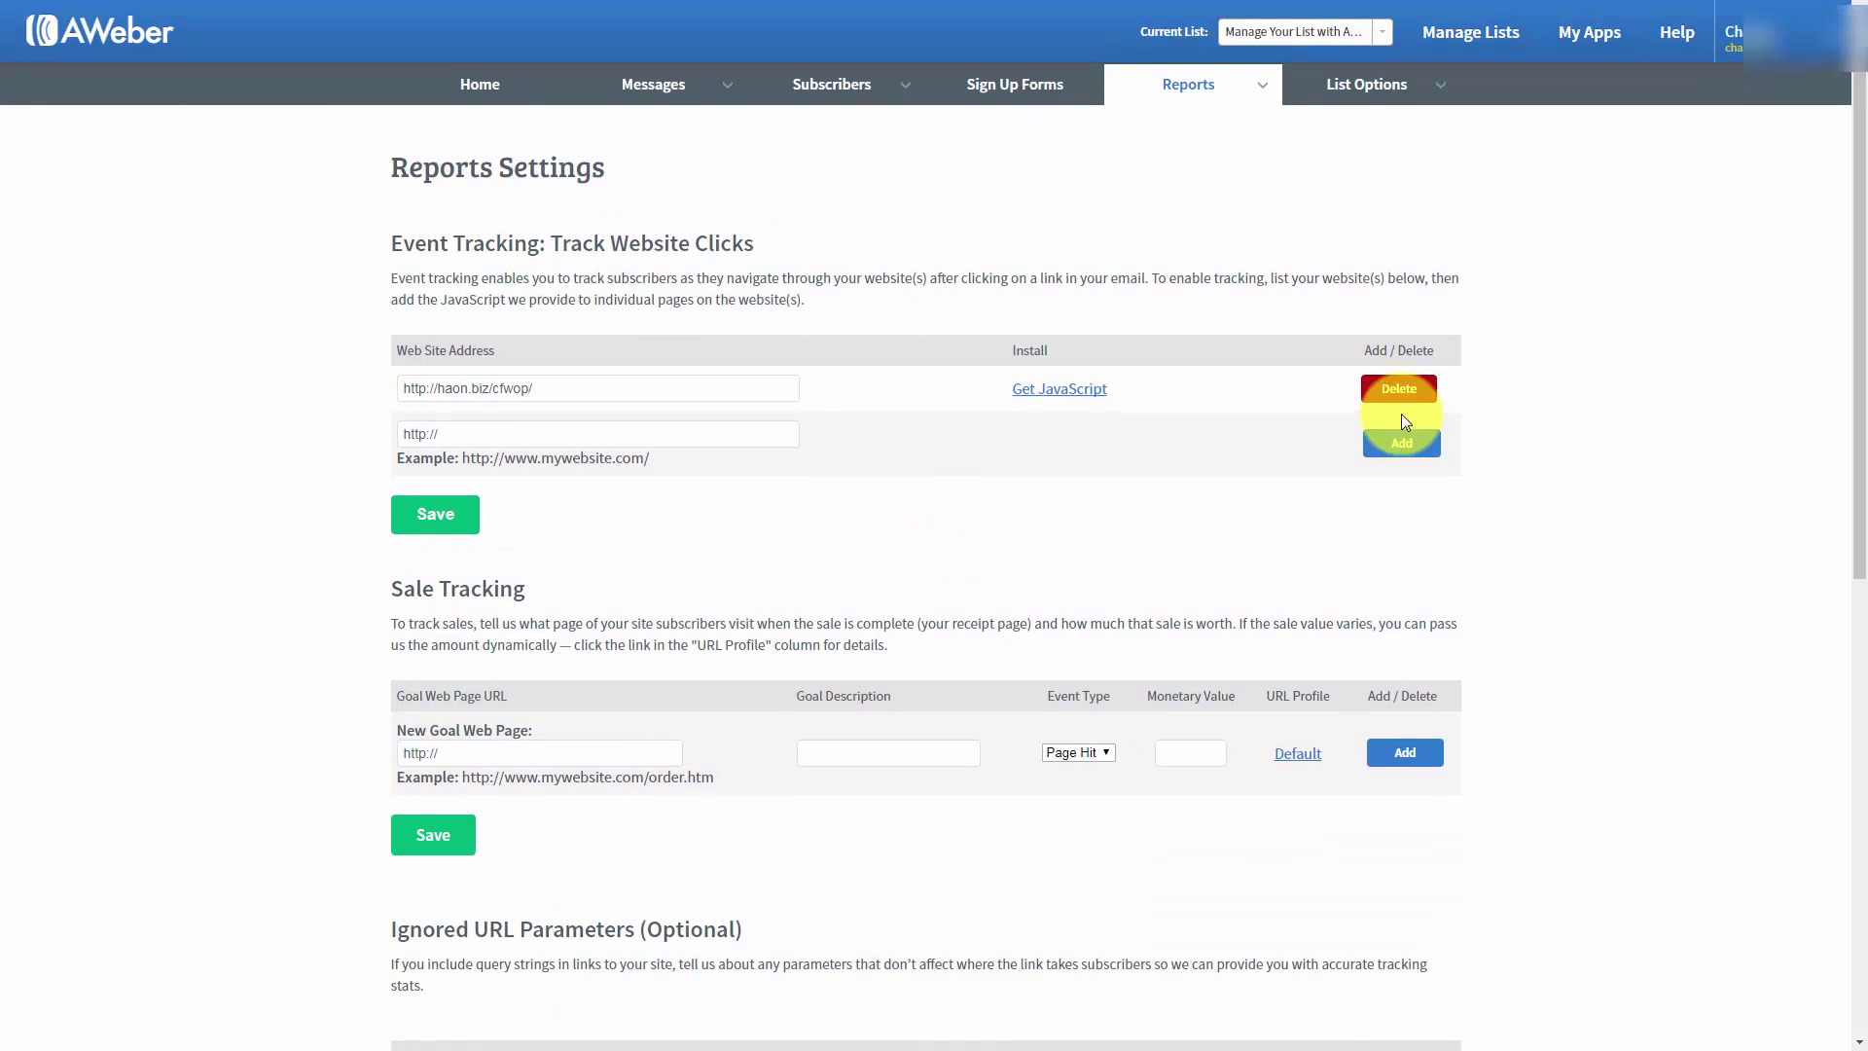
scroll(1294, 292, down, 1)
scroll(1293, 259, up, 1)
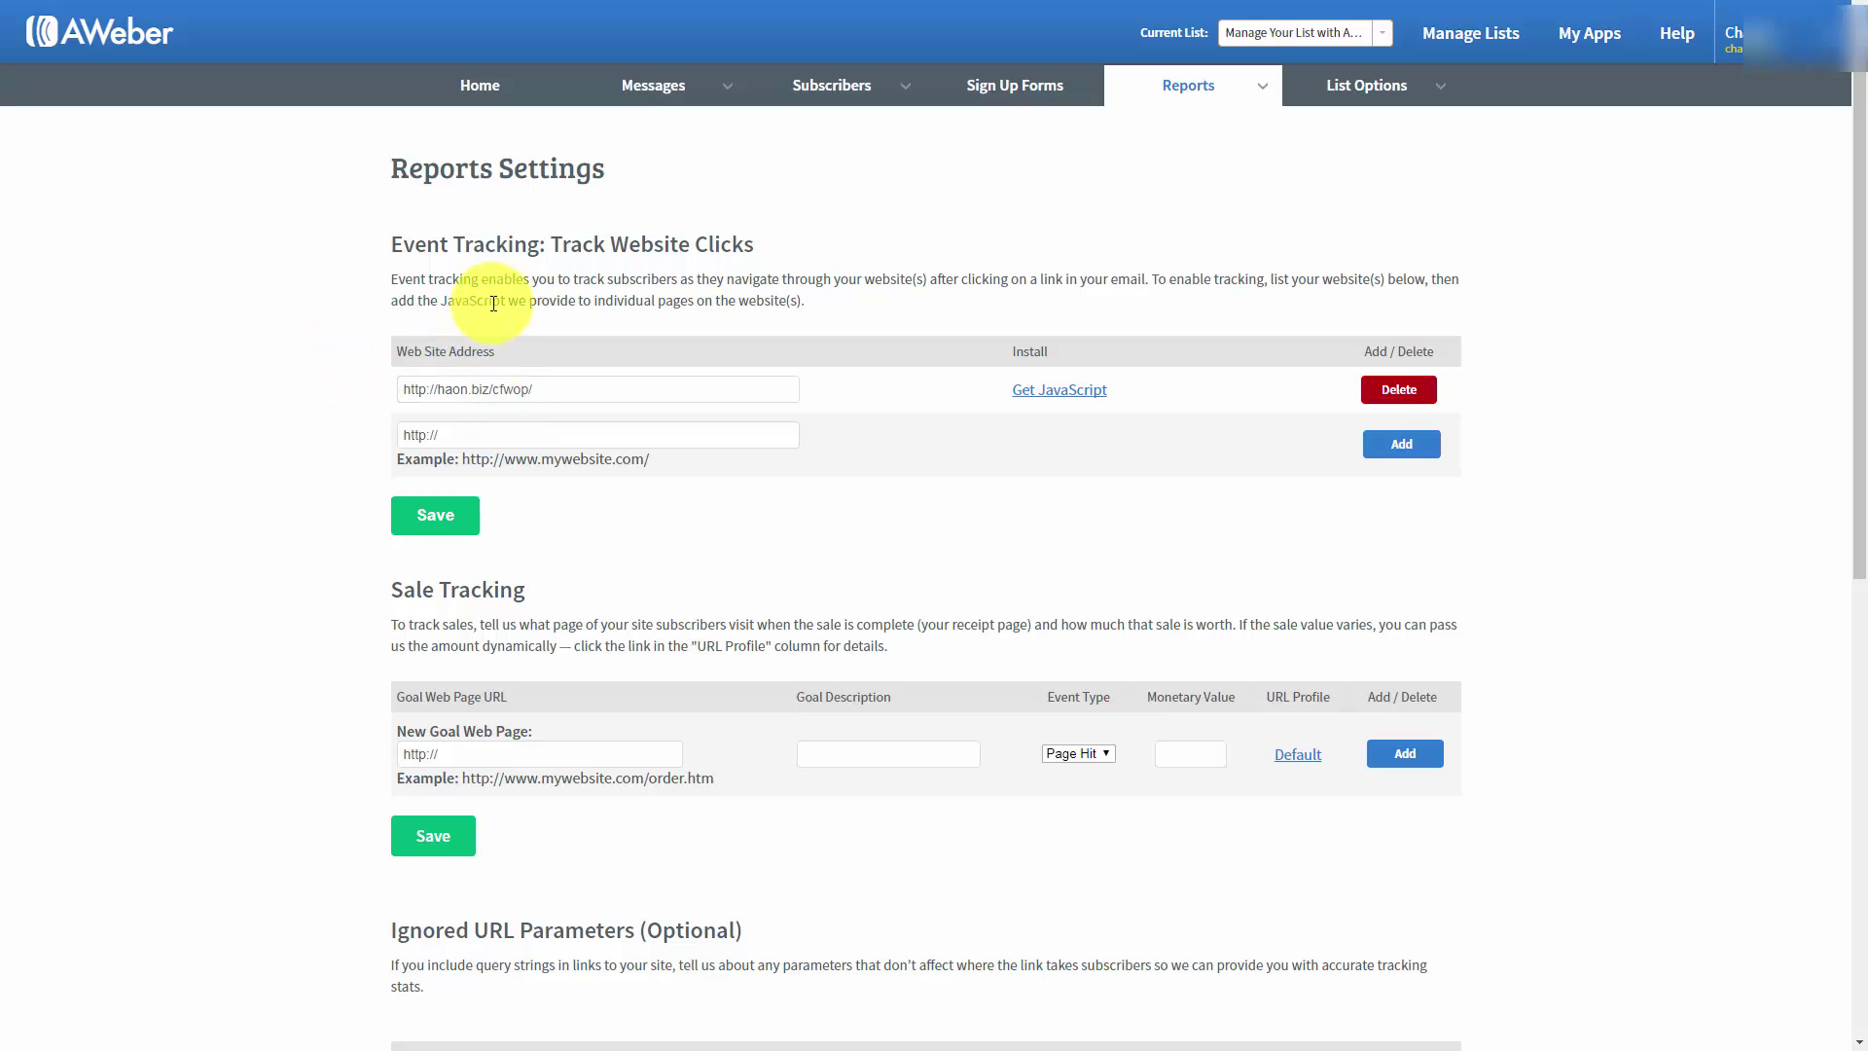
click(330, 346)
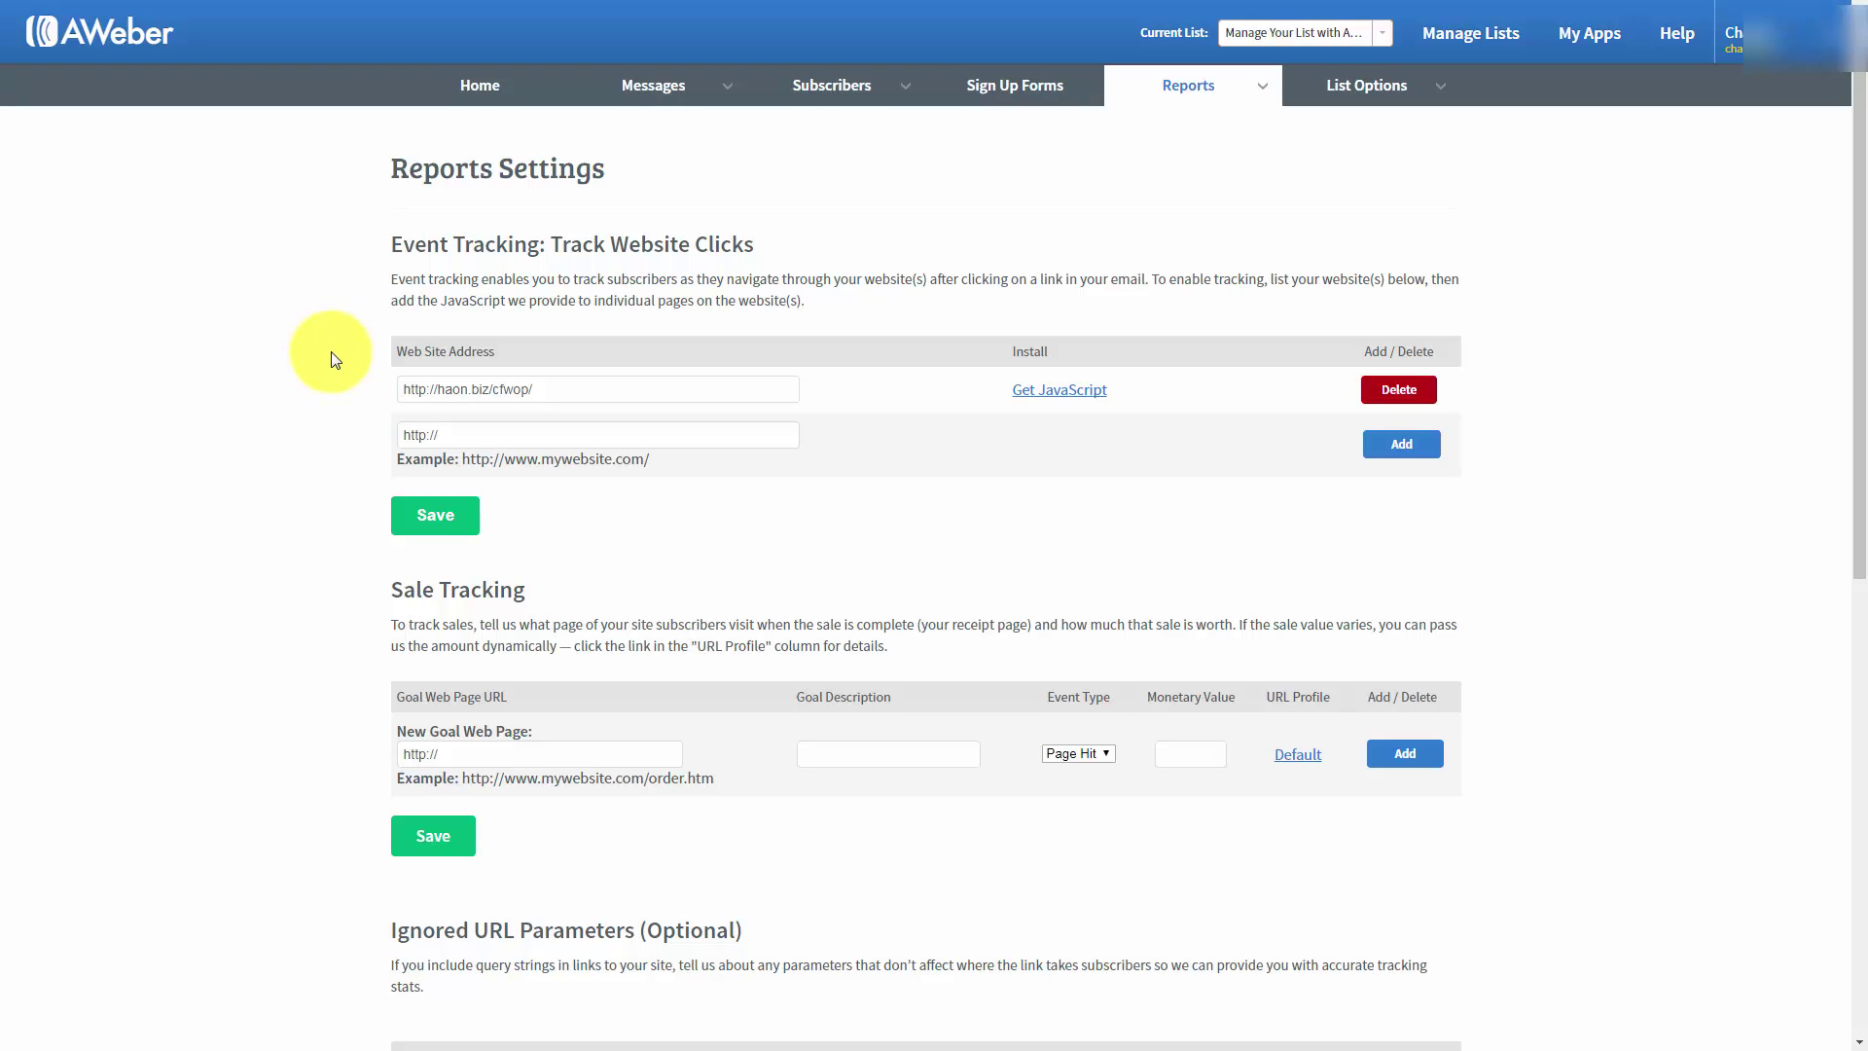
scroll(332, 360, down, 1)
scroll(332, 362, down, 1)
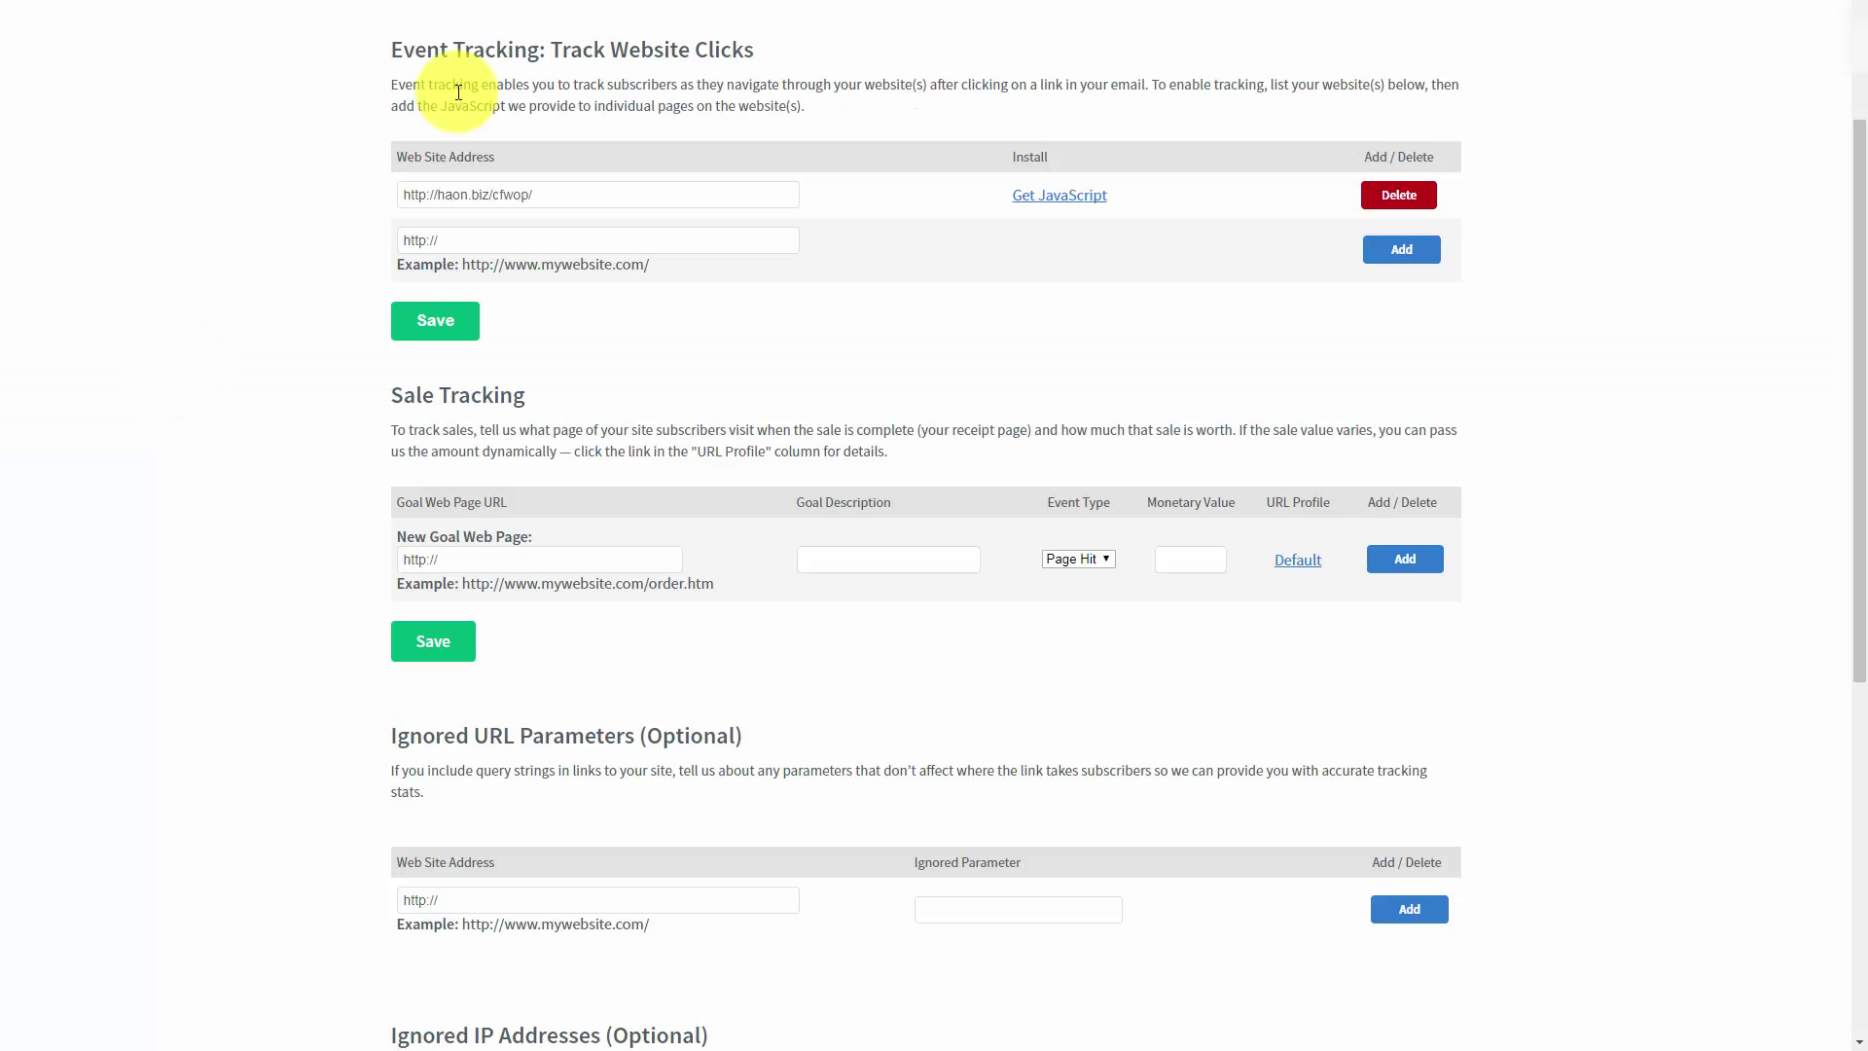
drag(439, 561, 386, 568)
text(http://haon.biz/cfwop/one-time-thank-you-page/)
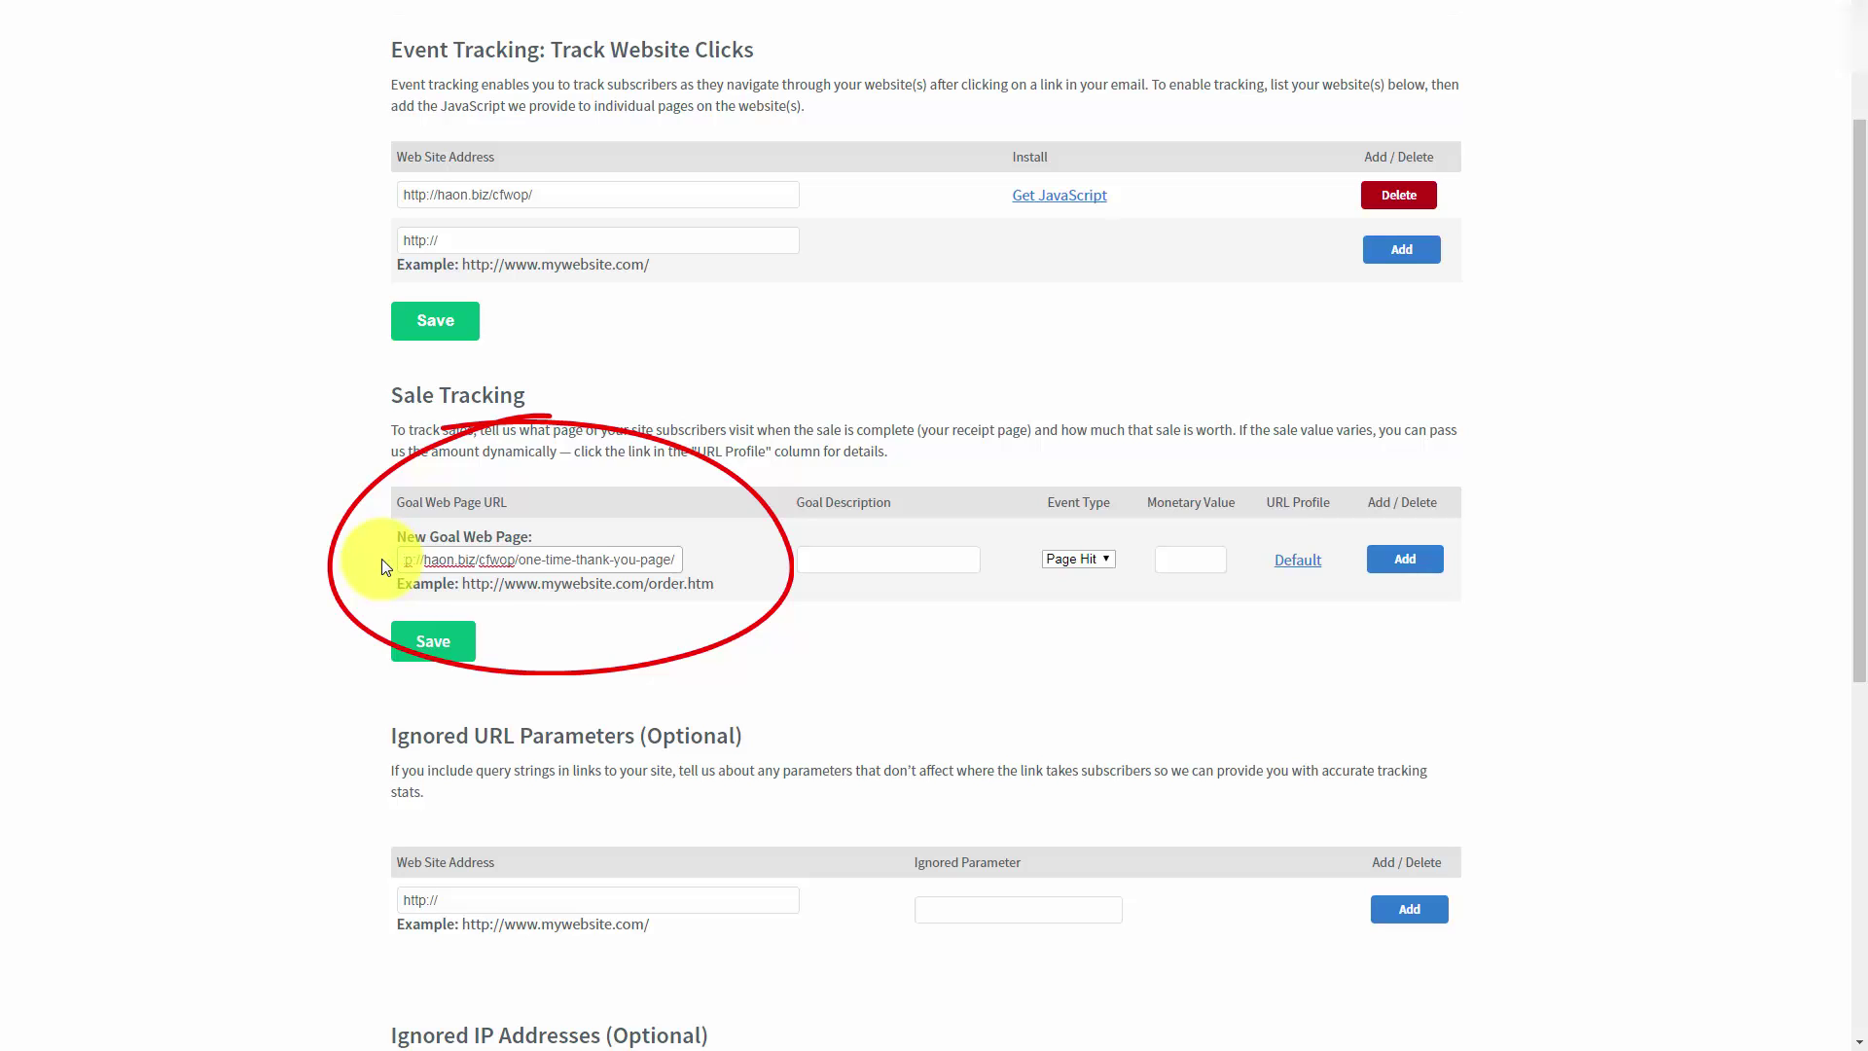
click(846, 556)
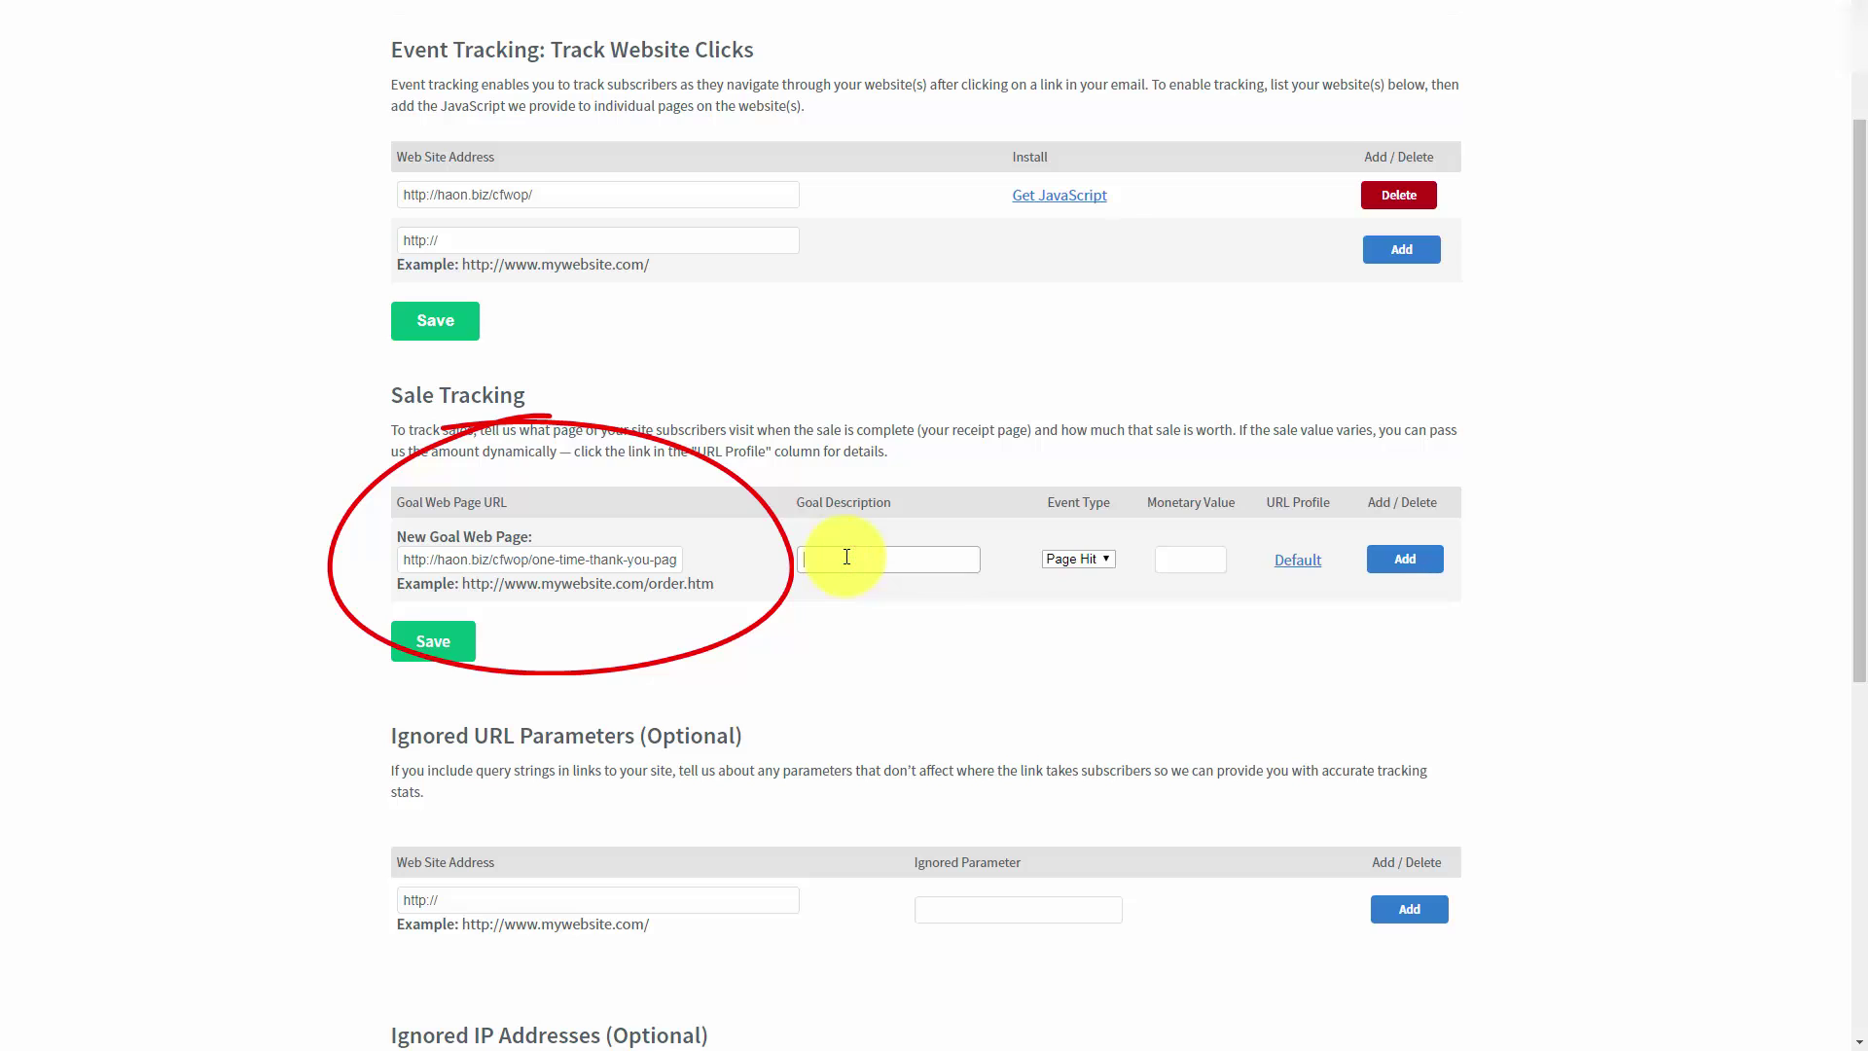
text(Sale)
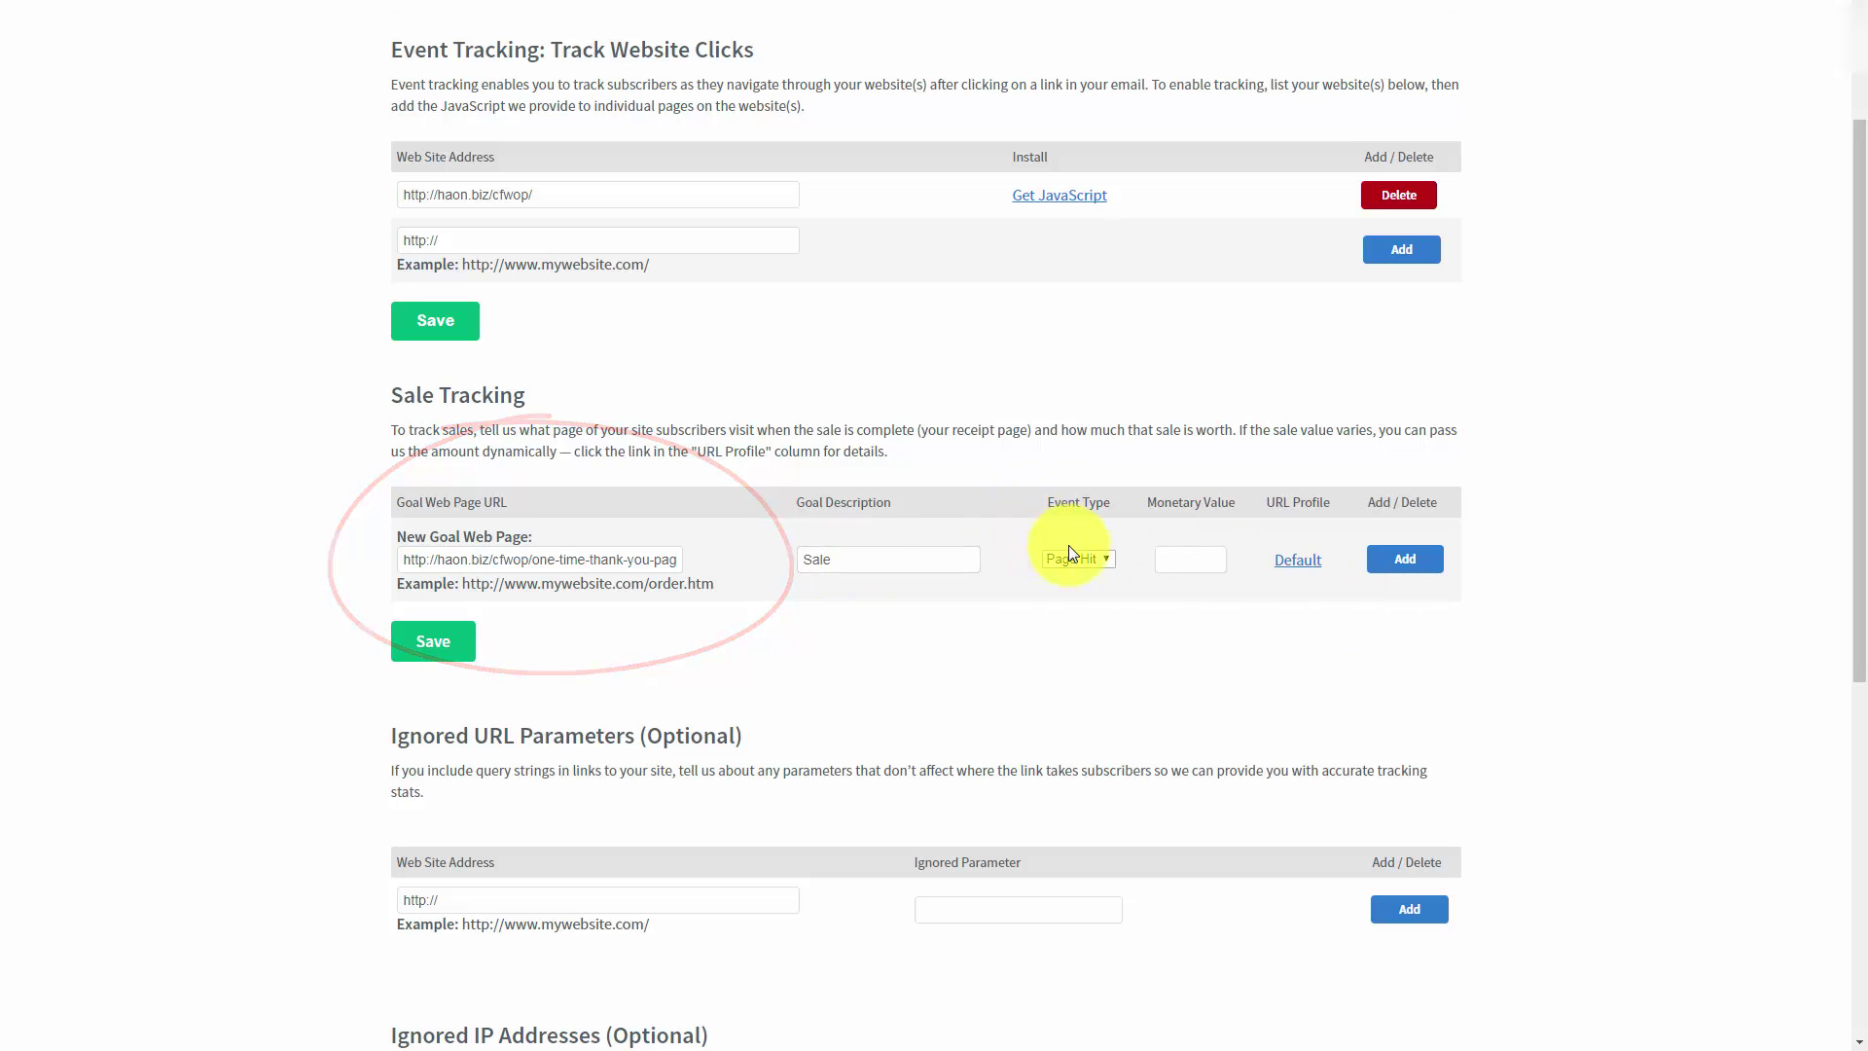
click(1106, 562)
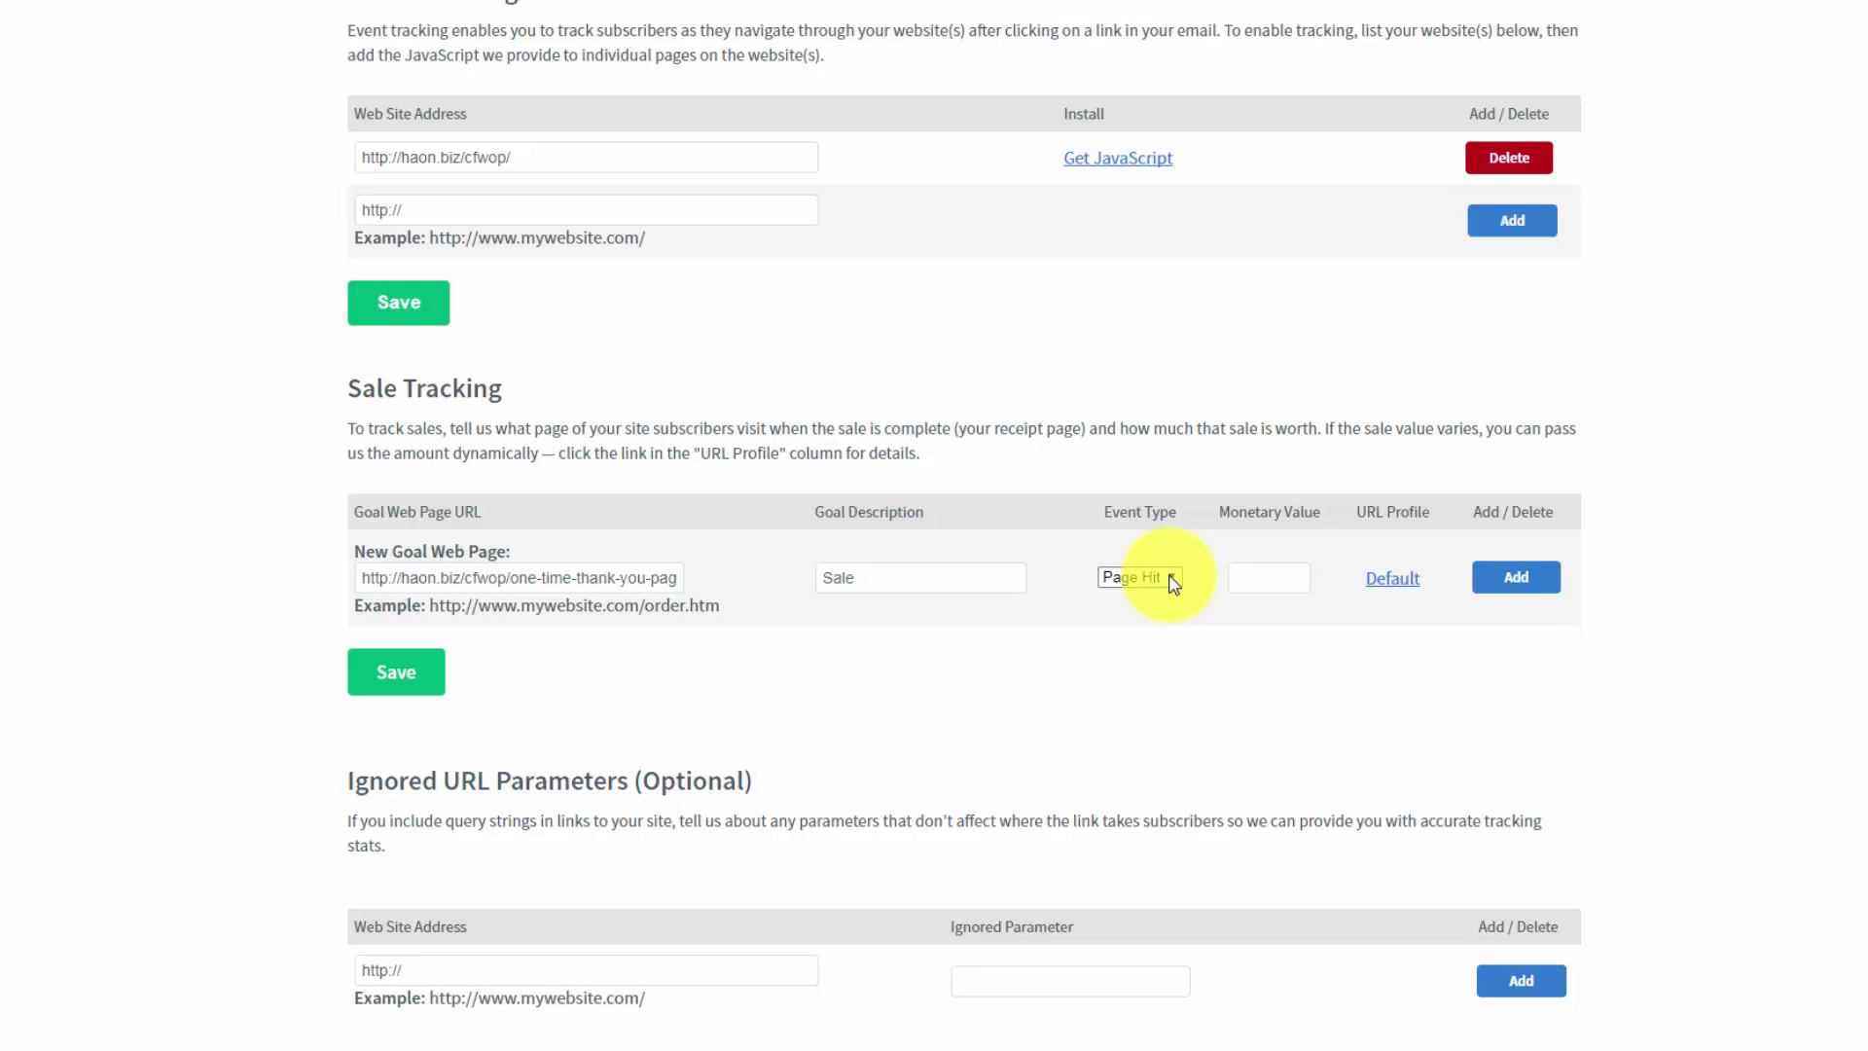
click(1173, 579)
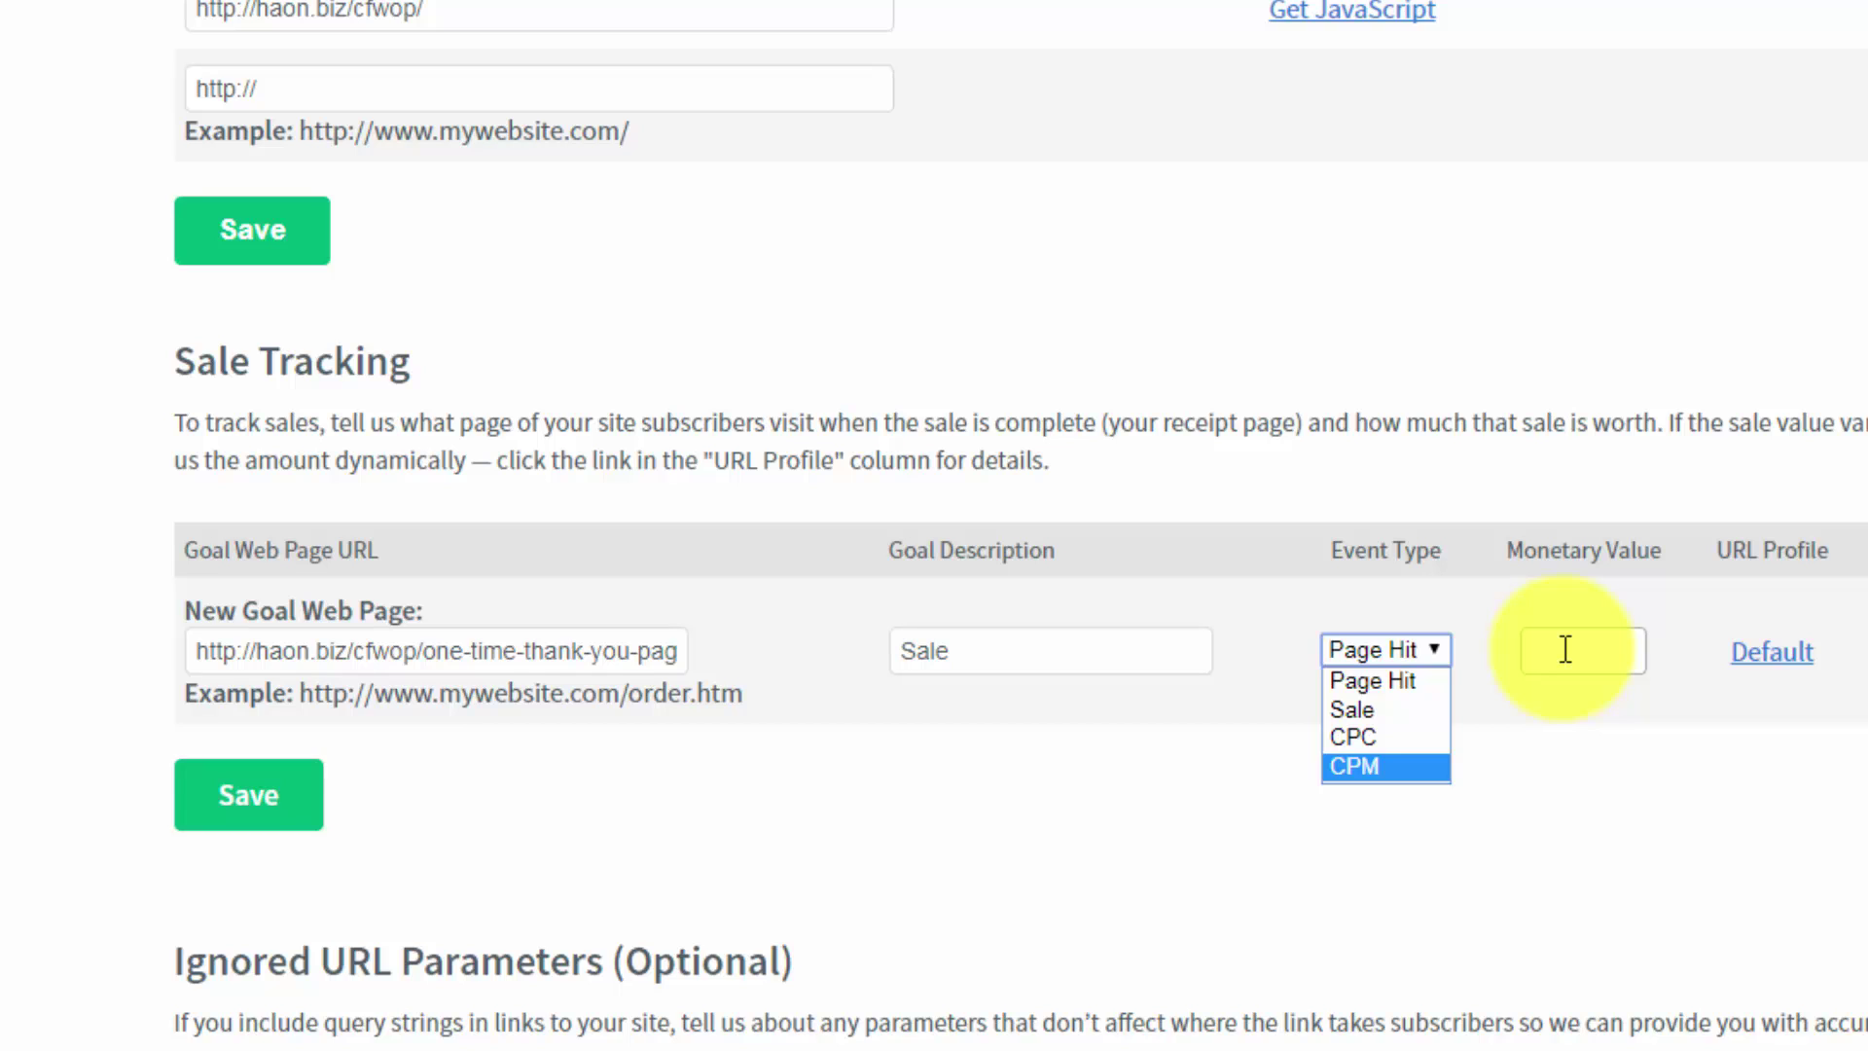
click(1370, 711)
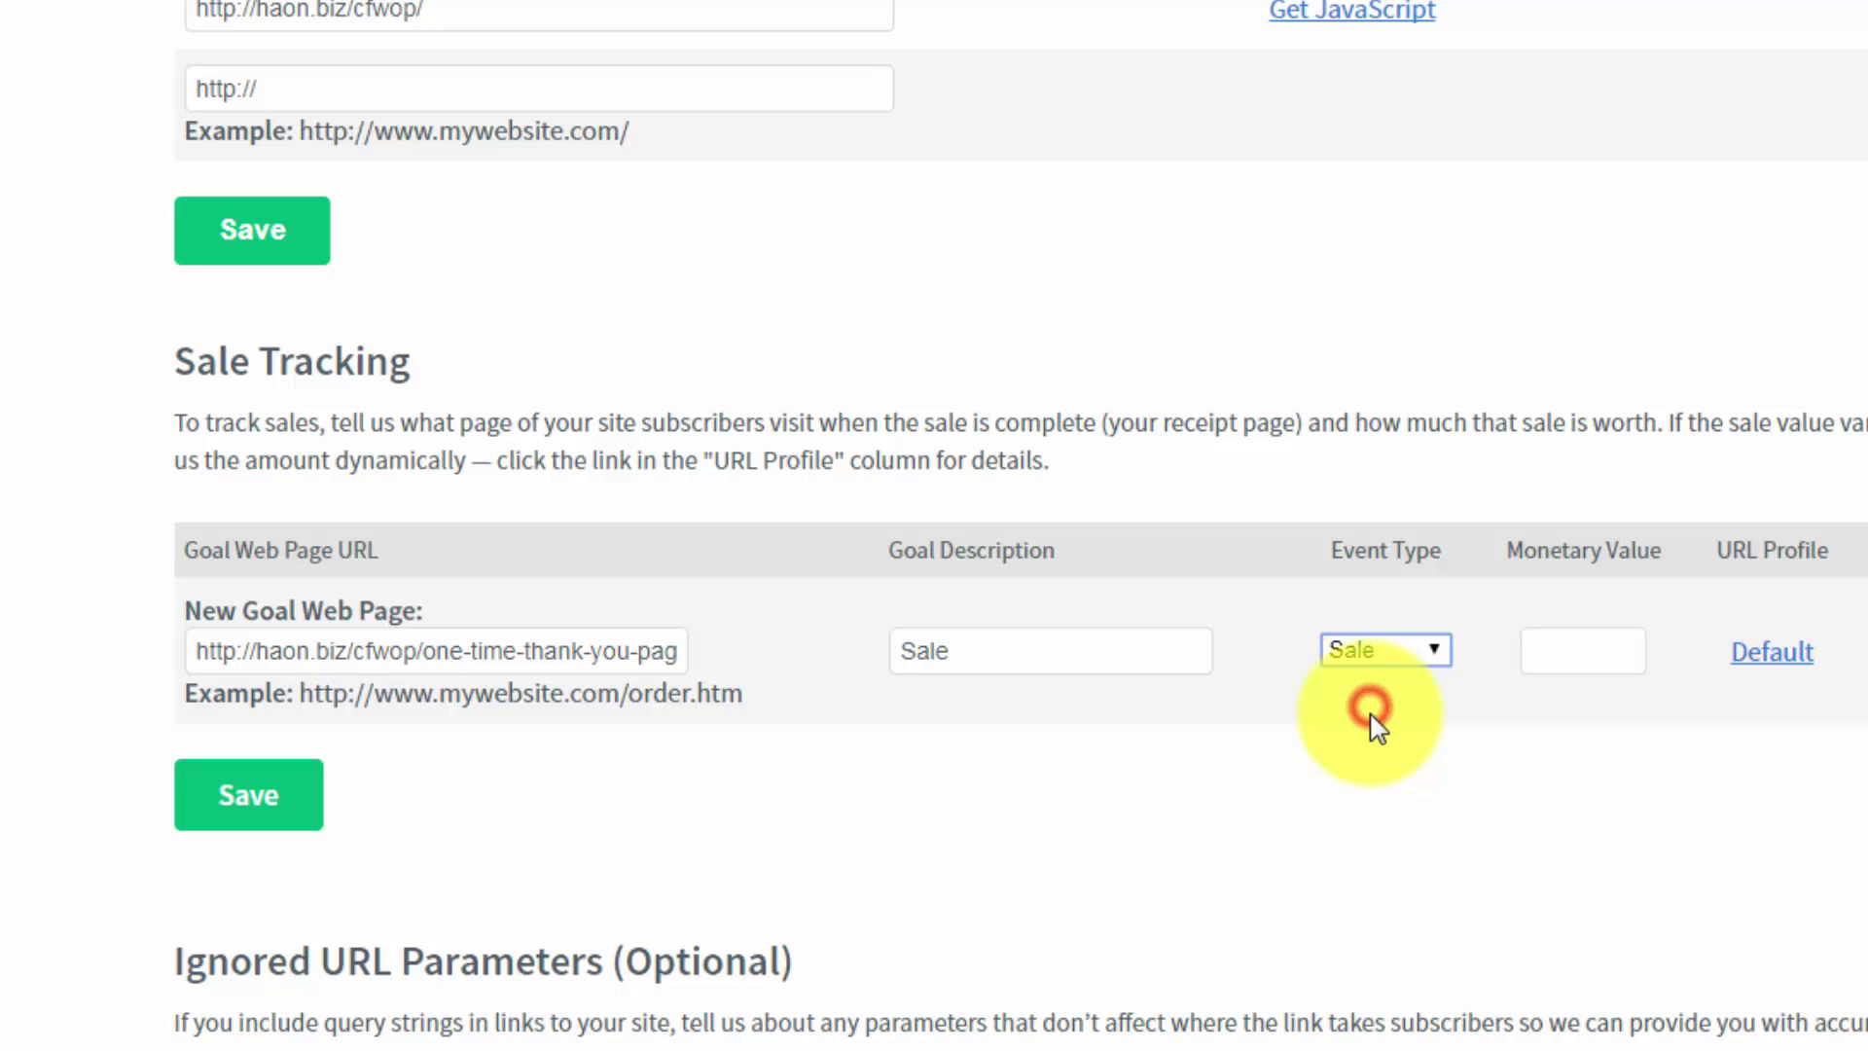
click(1568, 645)
text(7)
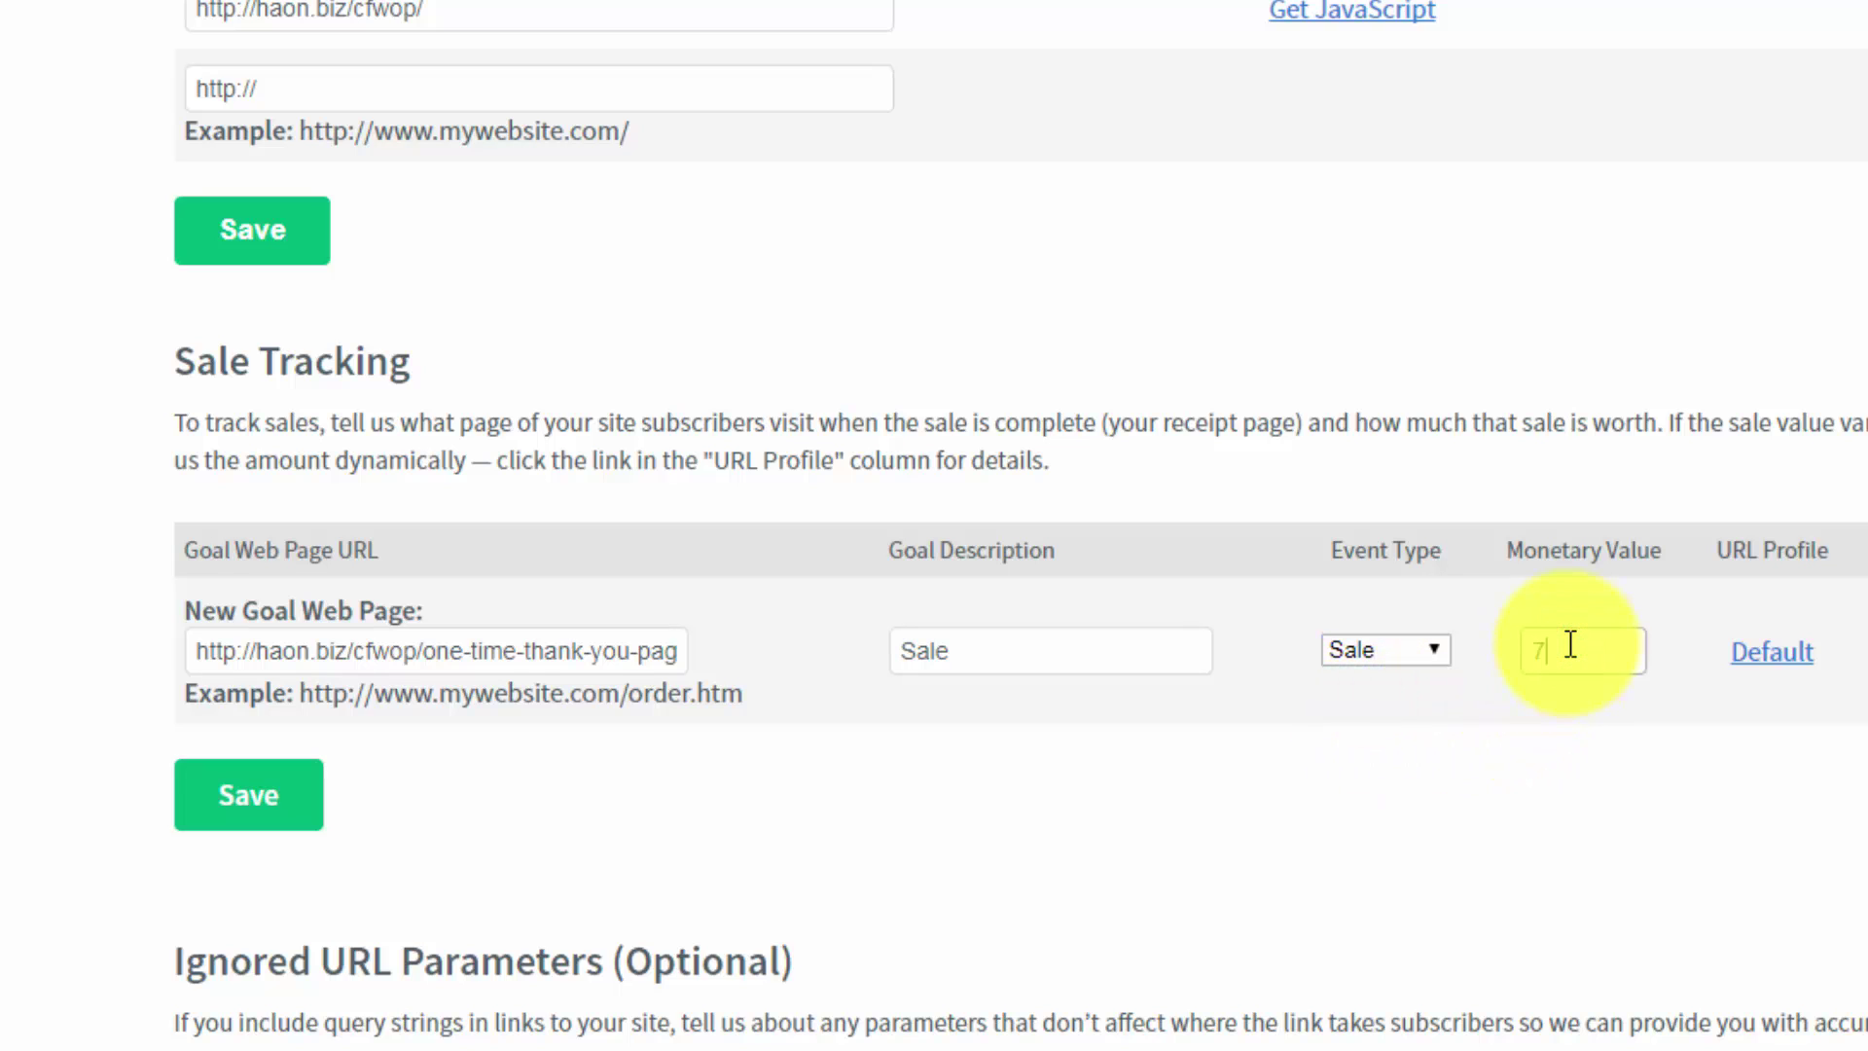
text(.00)
key(Home)
text(1)
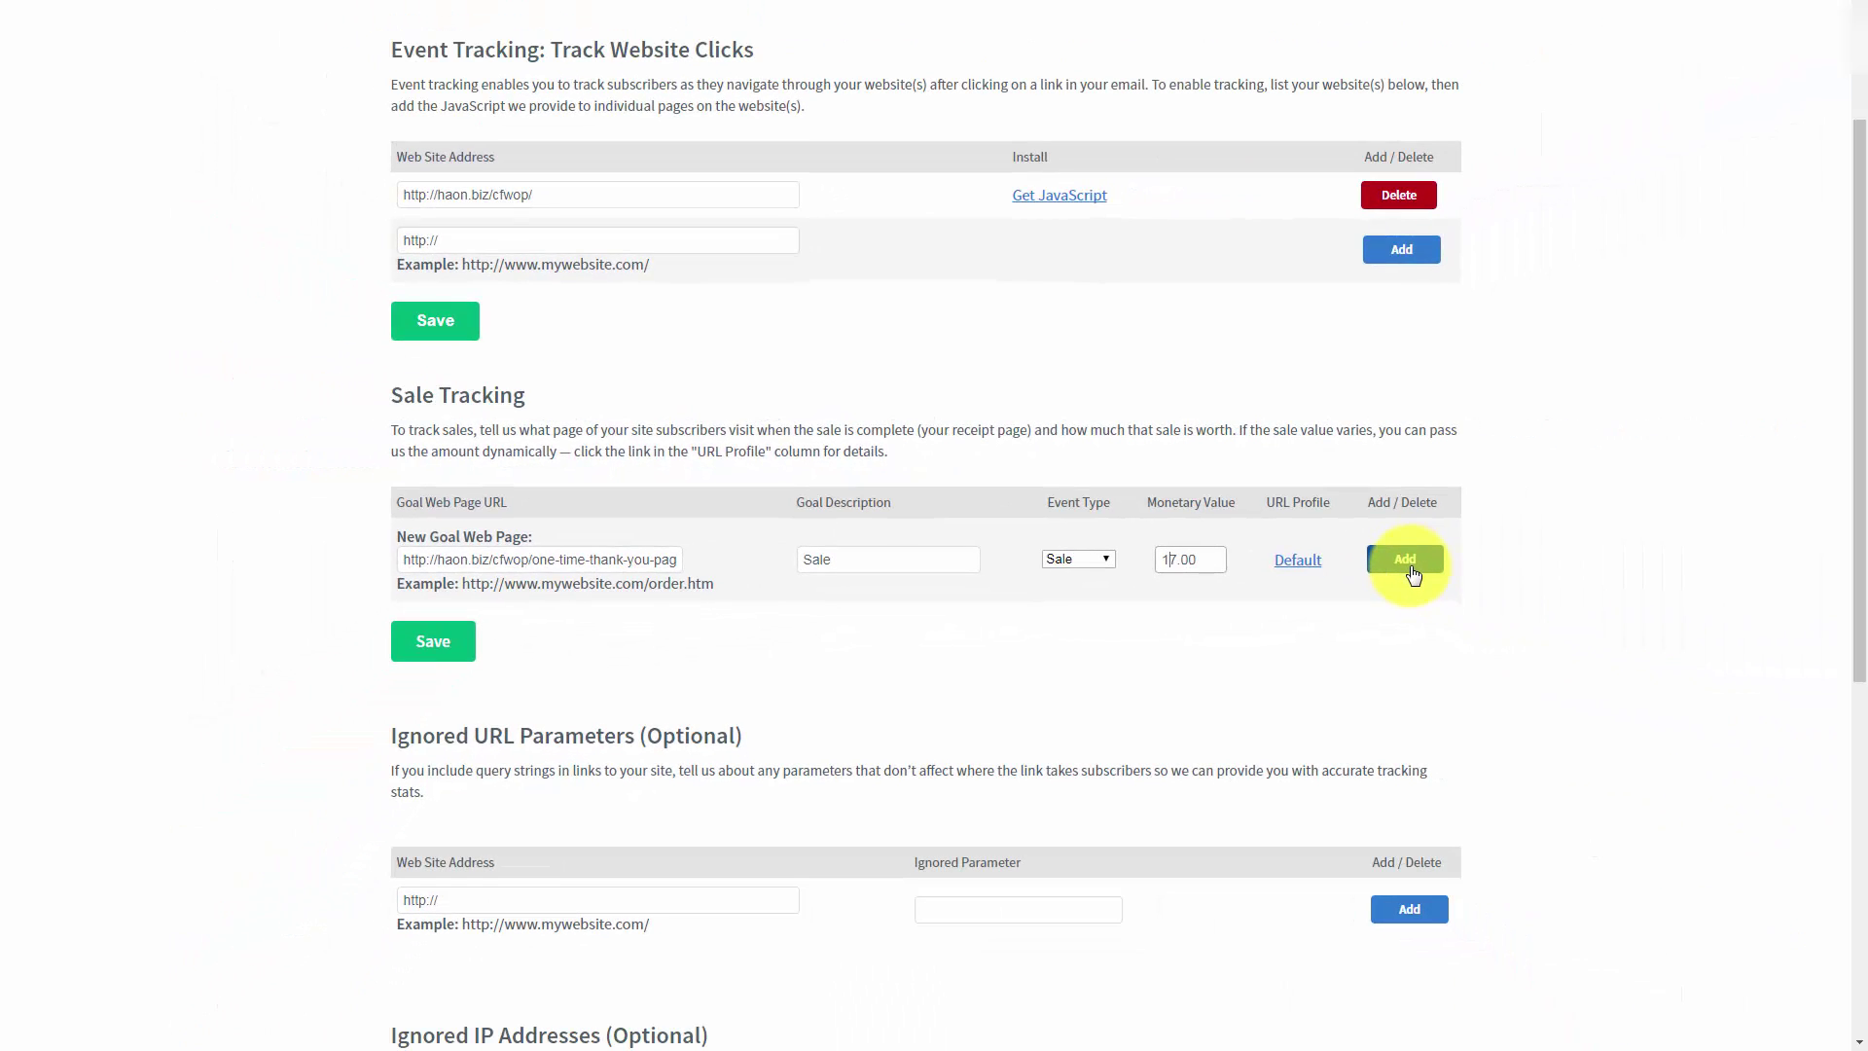
click(1411, 566)
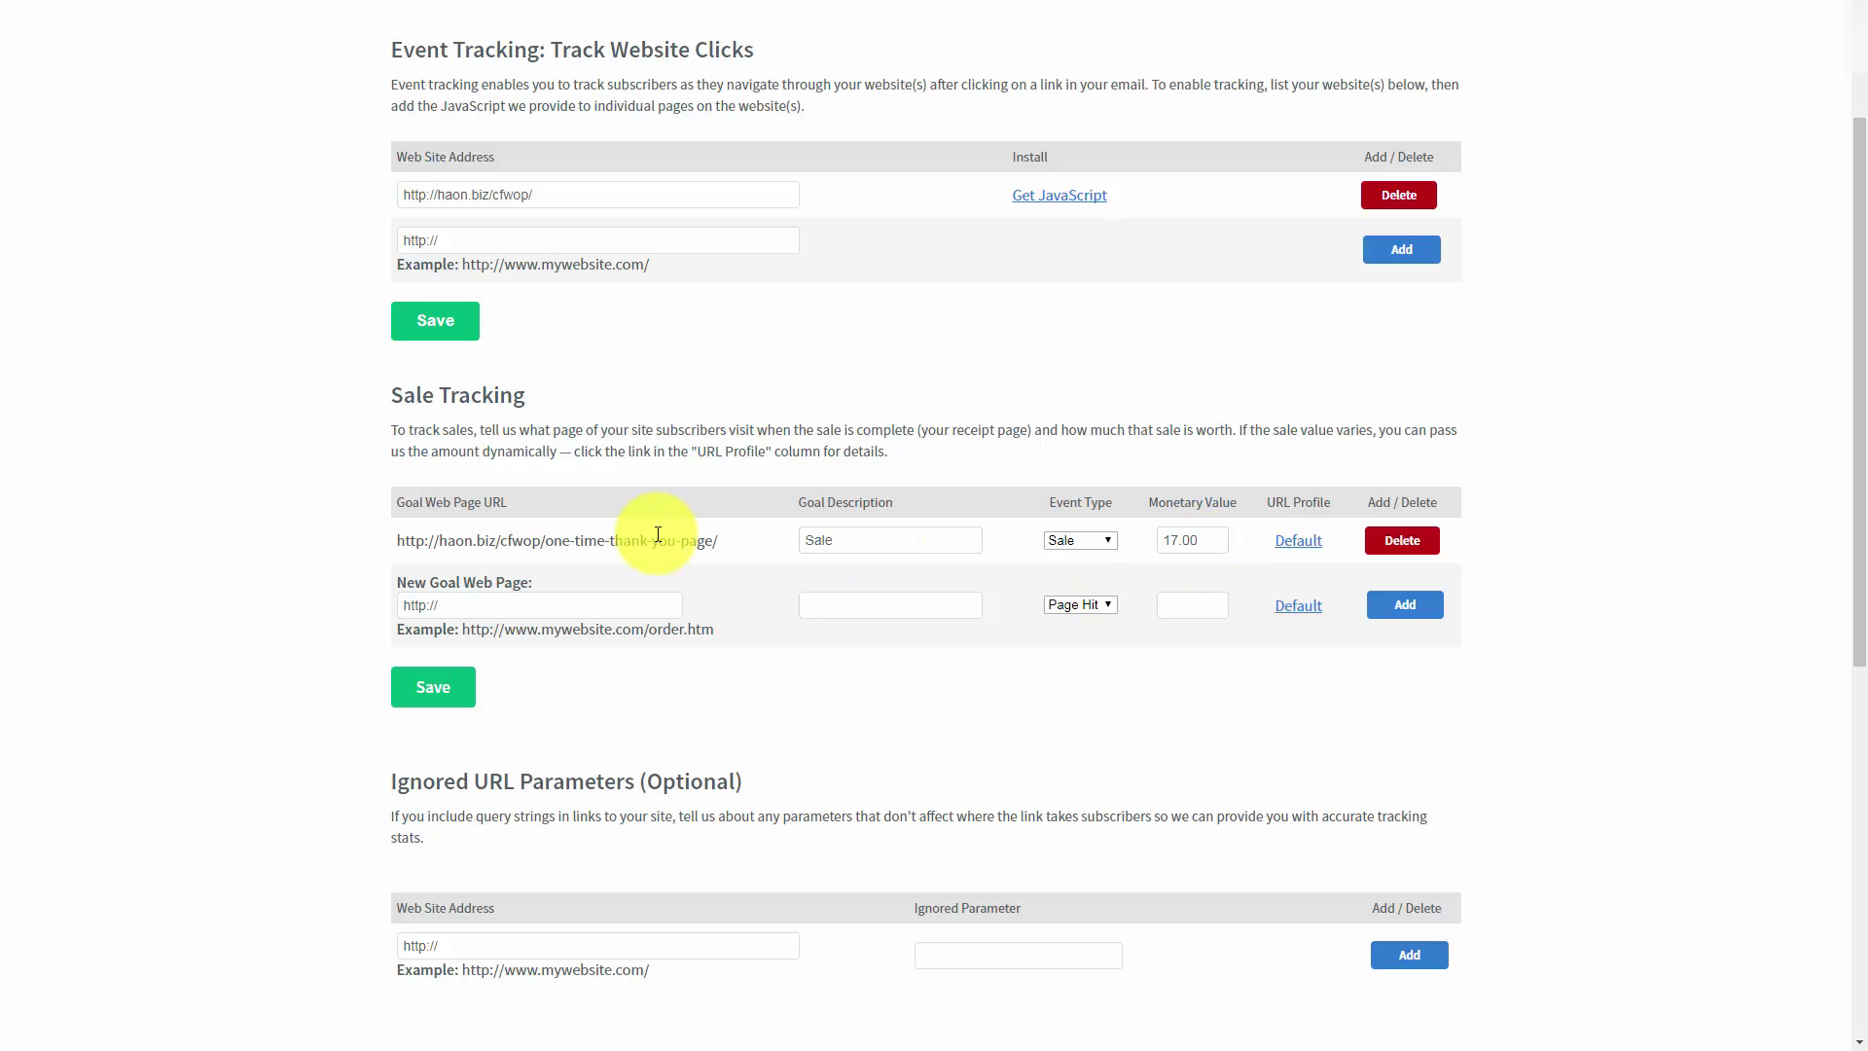
Add your own IP address to the Ignored IP Addresses list
scroll(658, 534, down, 5)
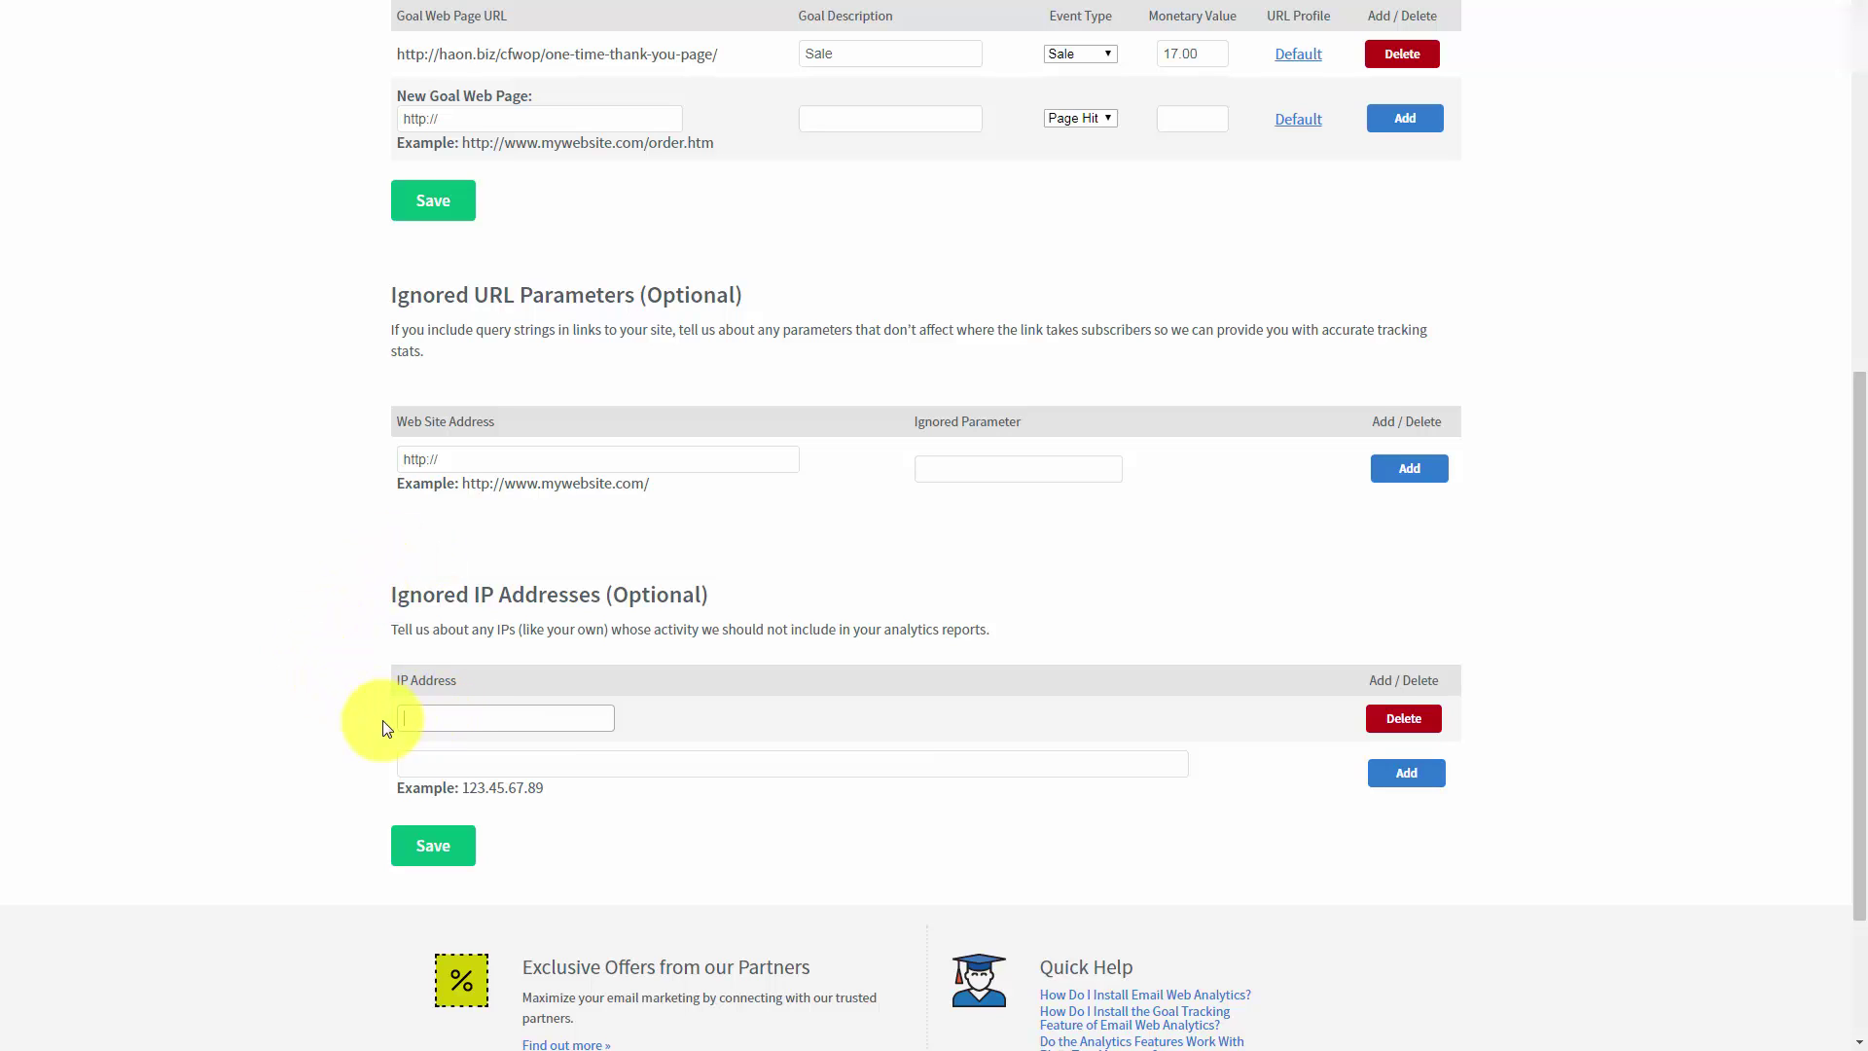
click(465, 710)
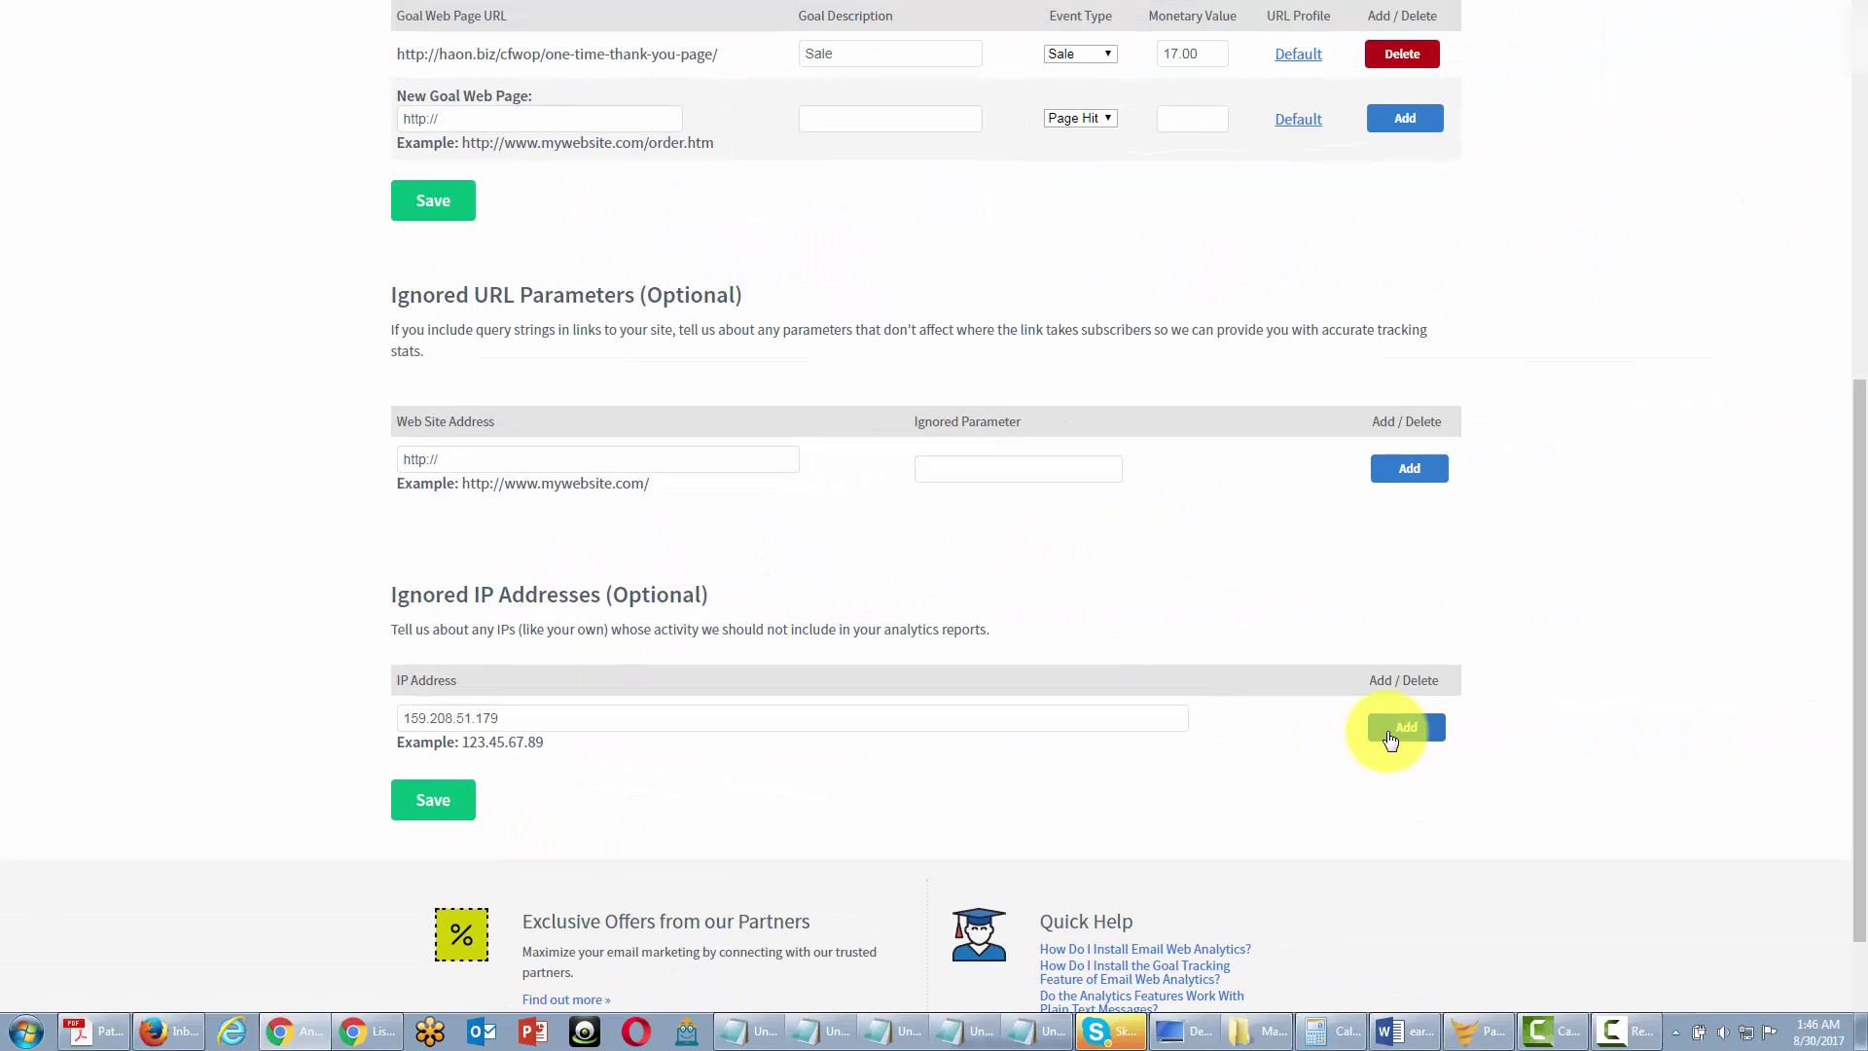
click(1390, 738)
scroll(1352, 740, down, 2)
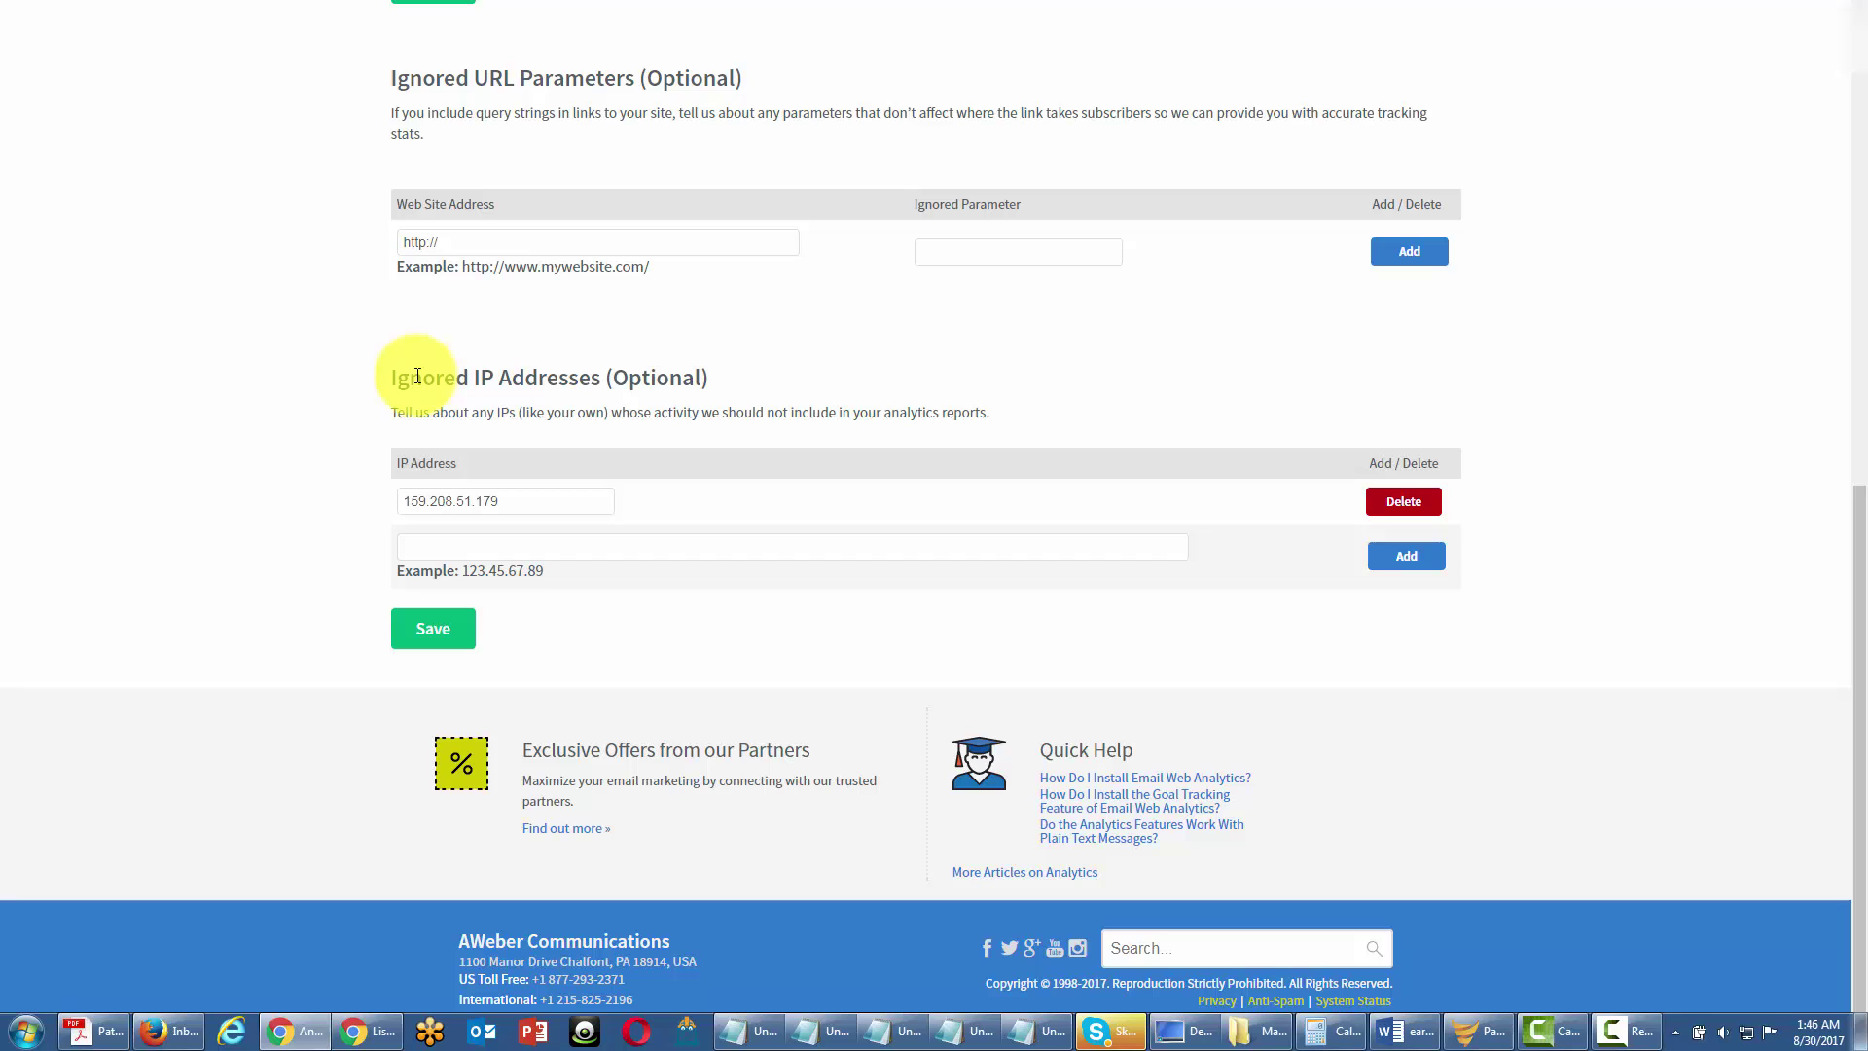
click(440, 543)
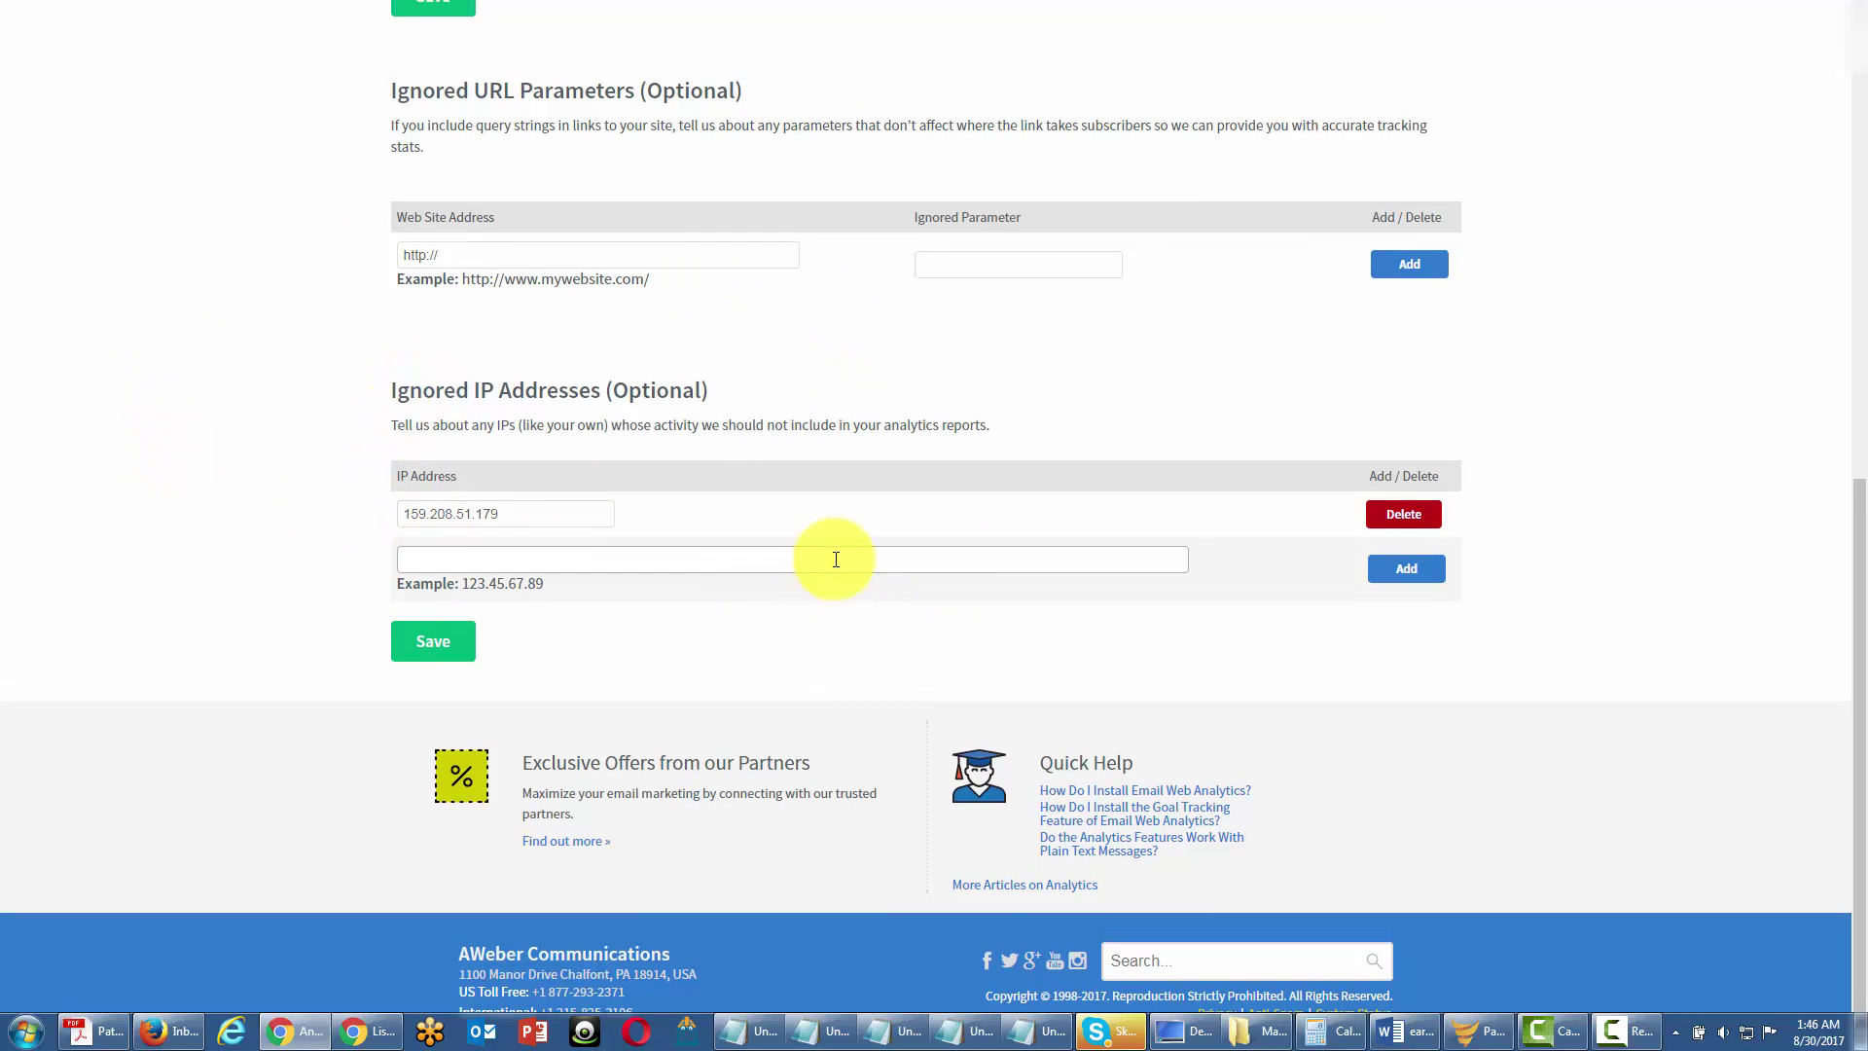
scroll(617, 492, up, 1)
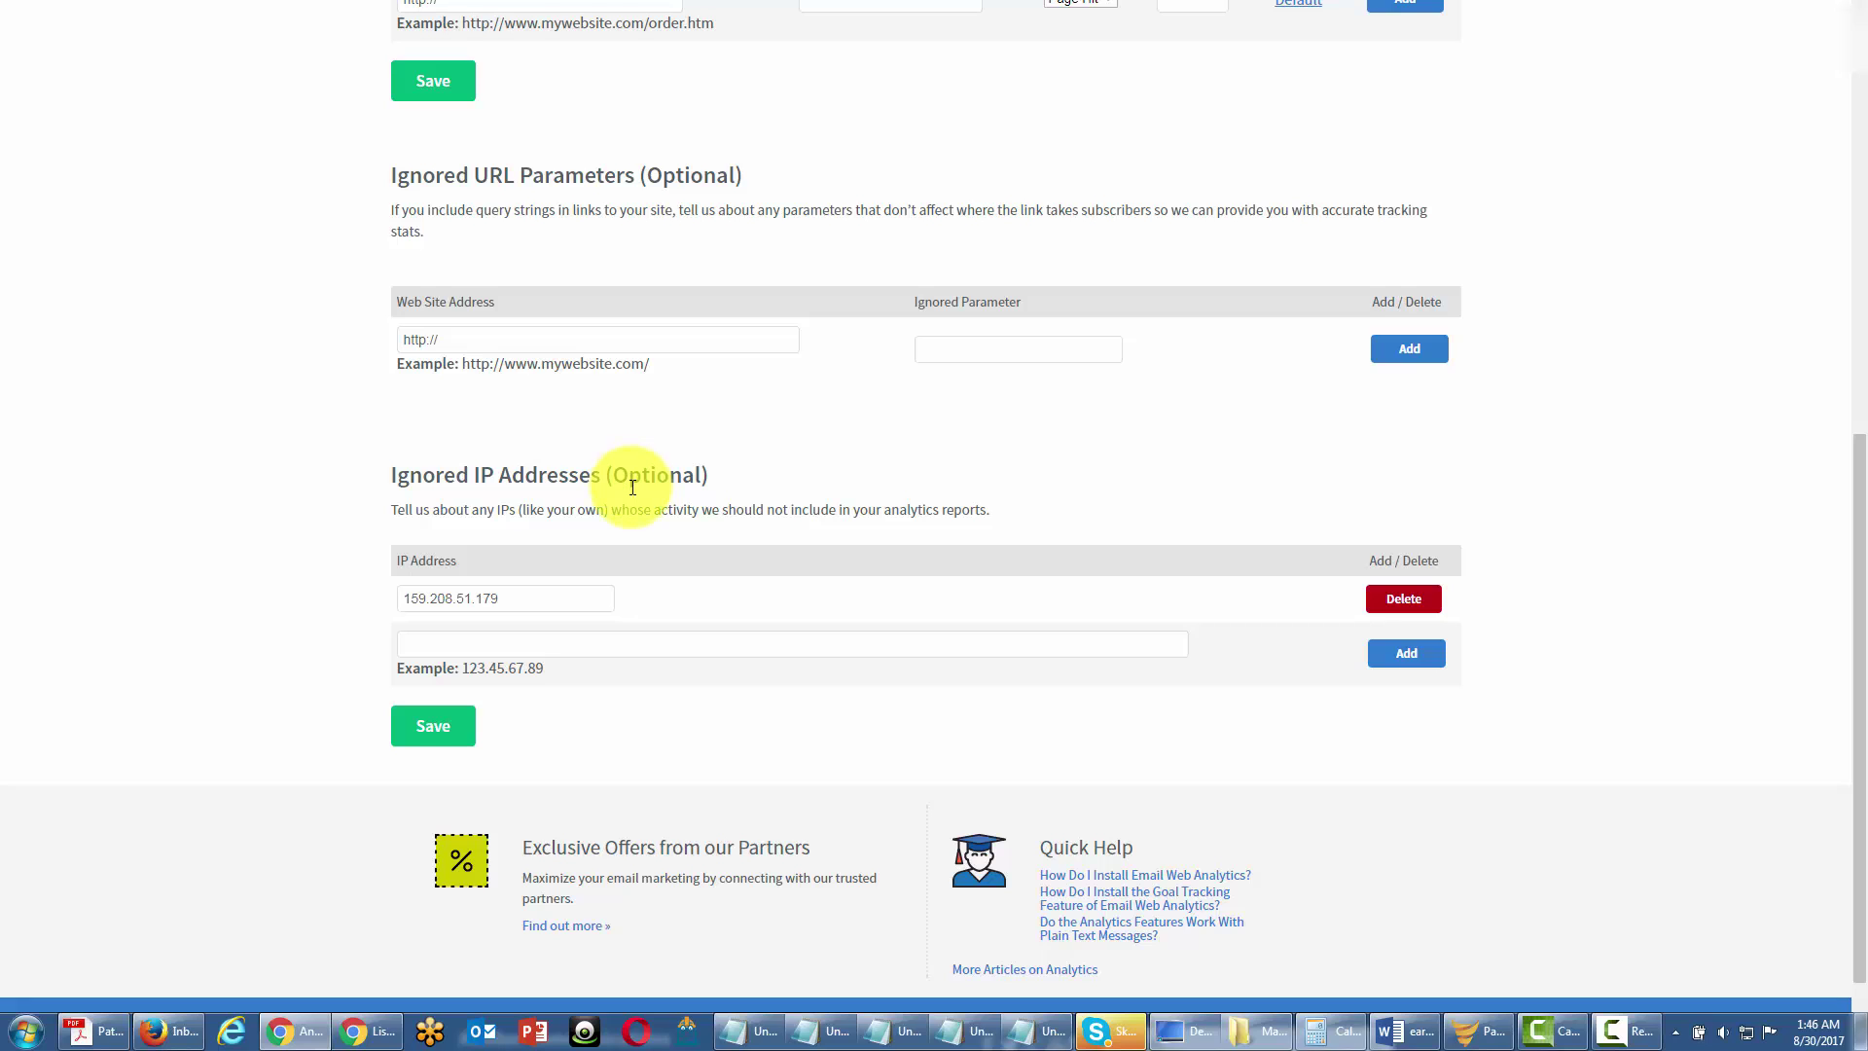
scroll(633, 492, up, 2)
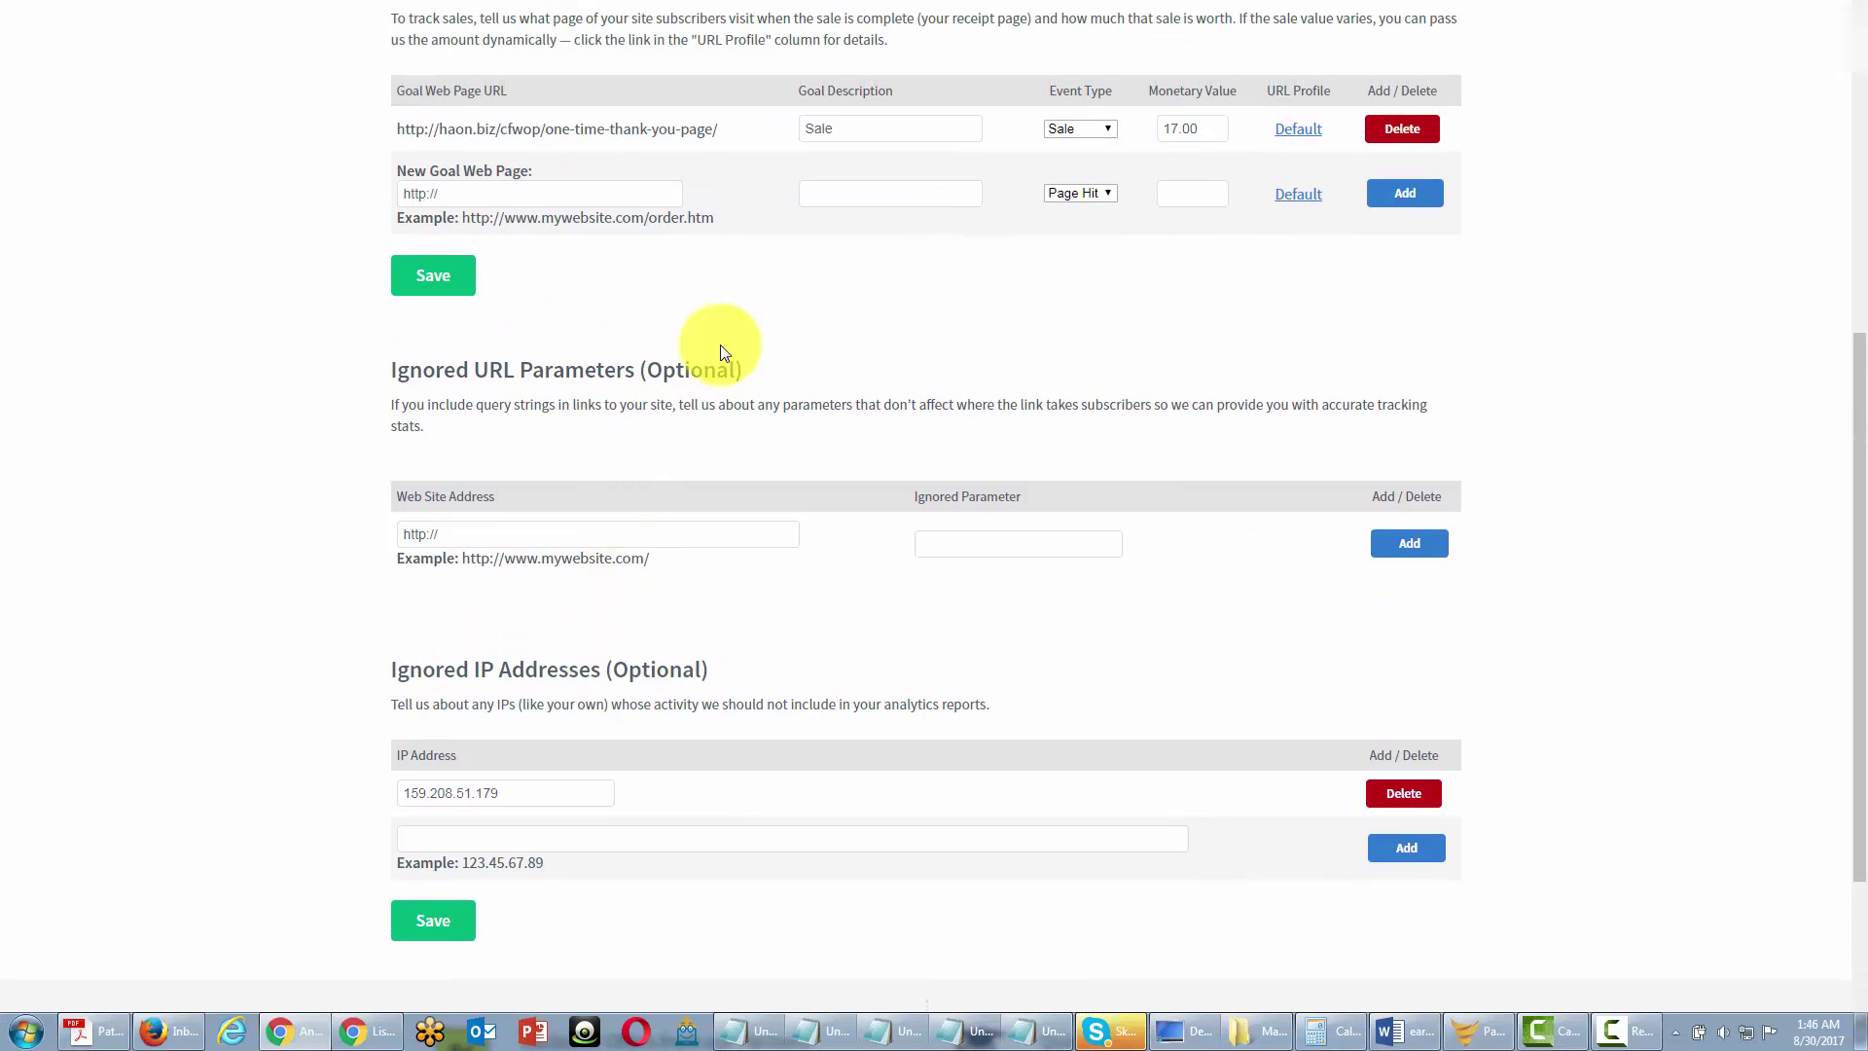